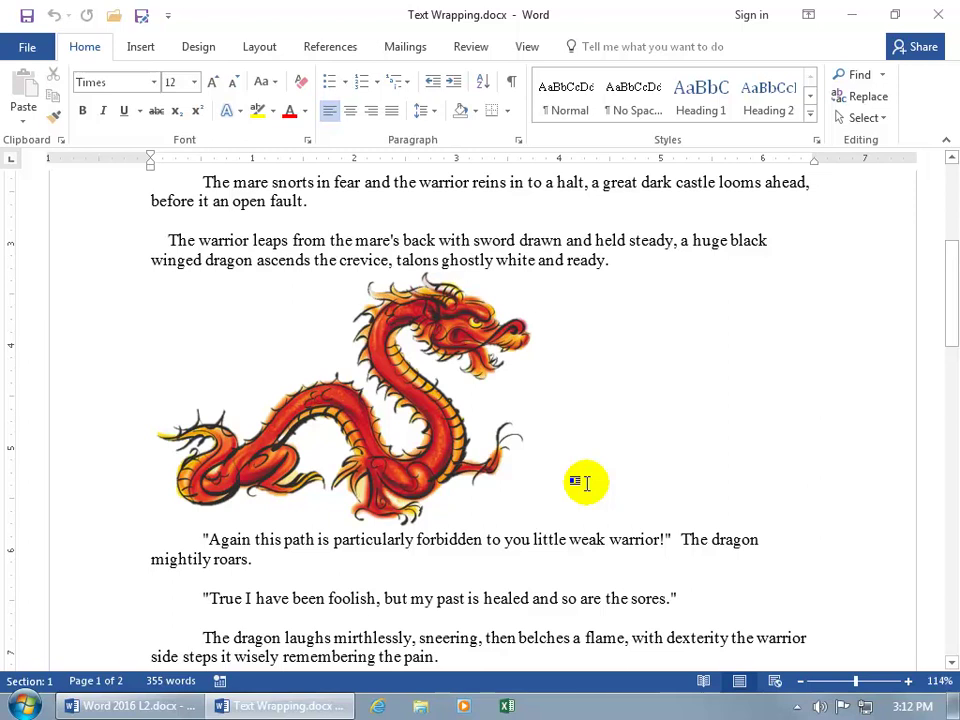
Select the dragon picture in Text Wrapping.docx.
left_click(438, 450)
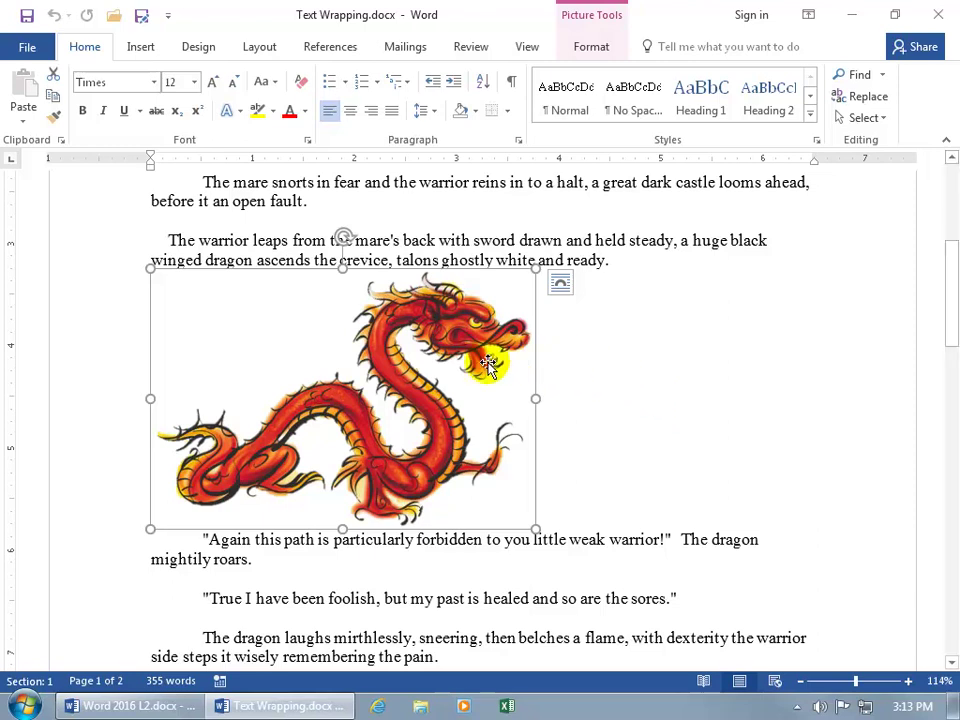
Change the dragon picture's wrapping to Top and Bottom from the Format tab's Wrap Text menu.
left_click(593, 50)
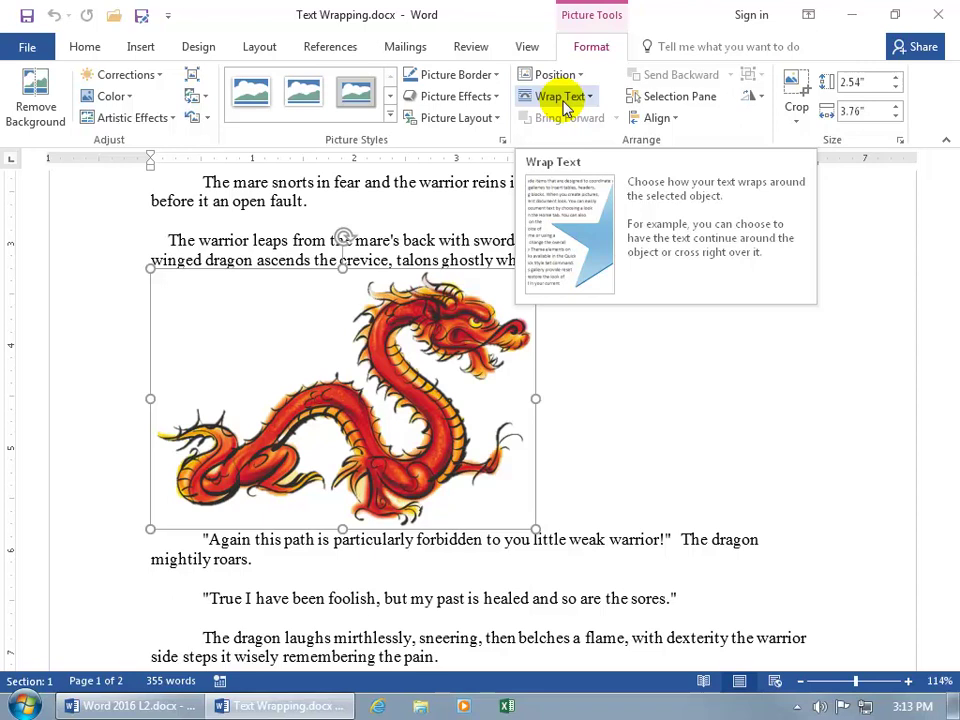
left_click(566, 104)
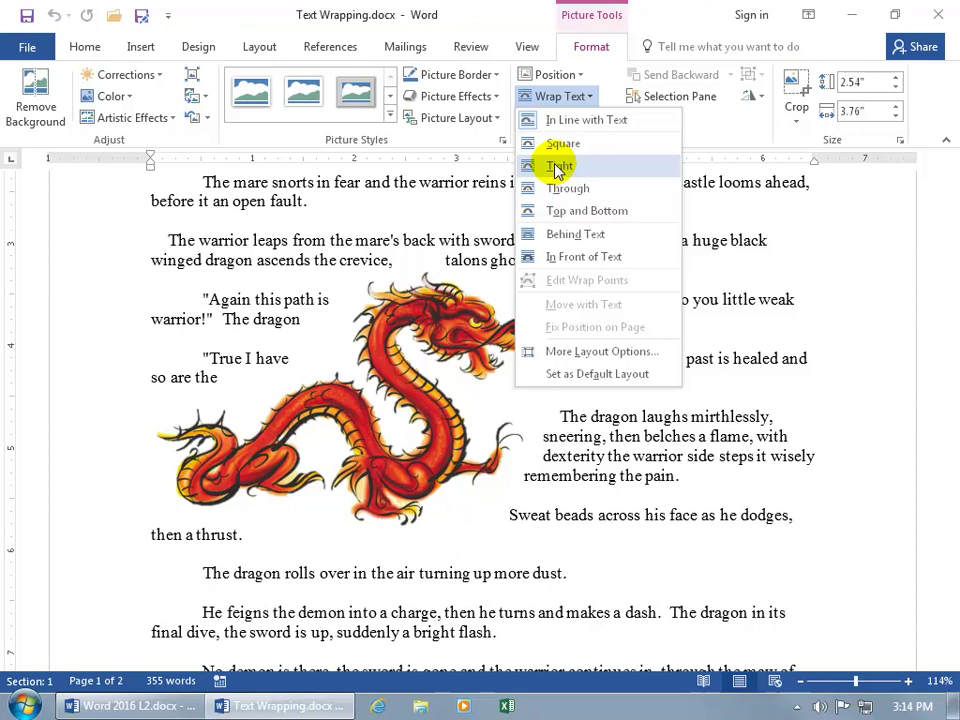
left_click(497, 257)
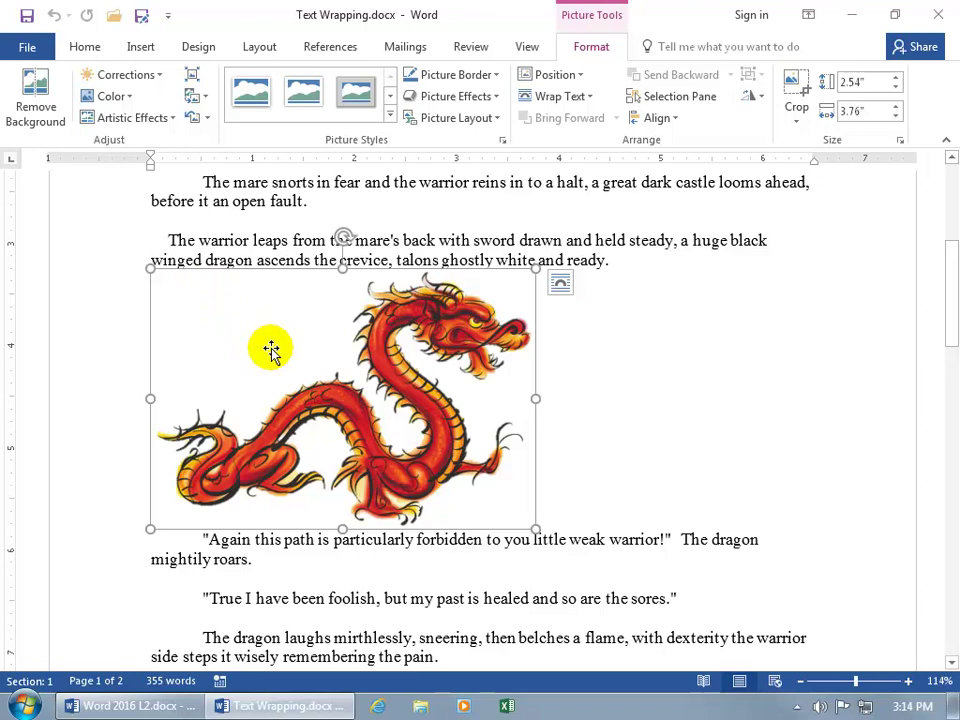
Set the dragon to Behind Text wrapping, then test deselecting and reselecting it.
left_click(590, 97)
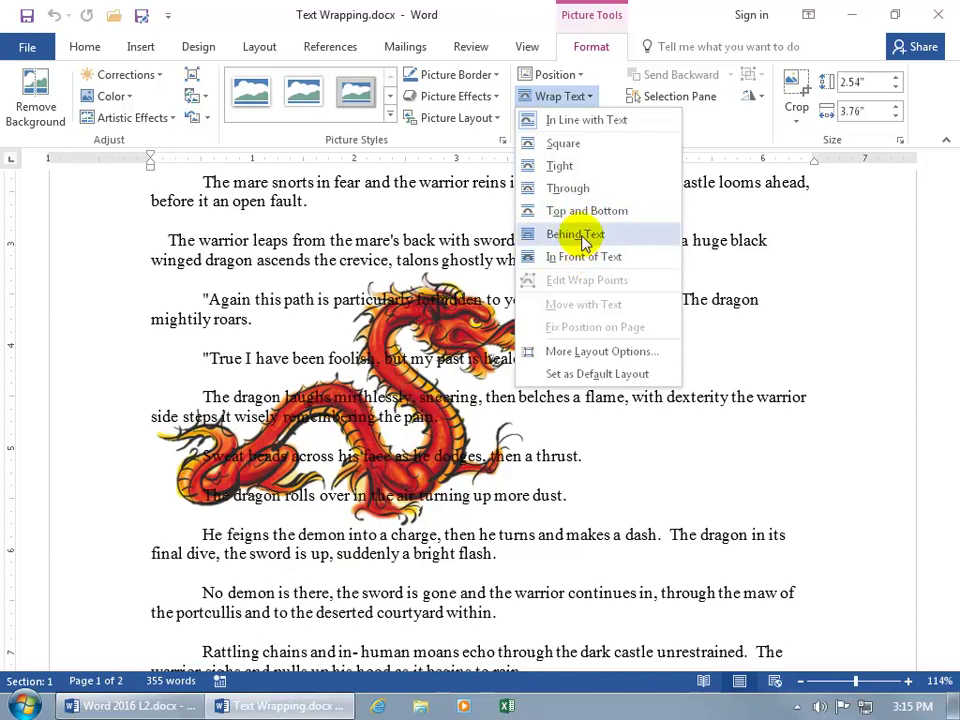
left_click(580, 235)
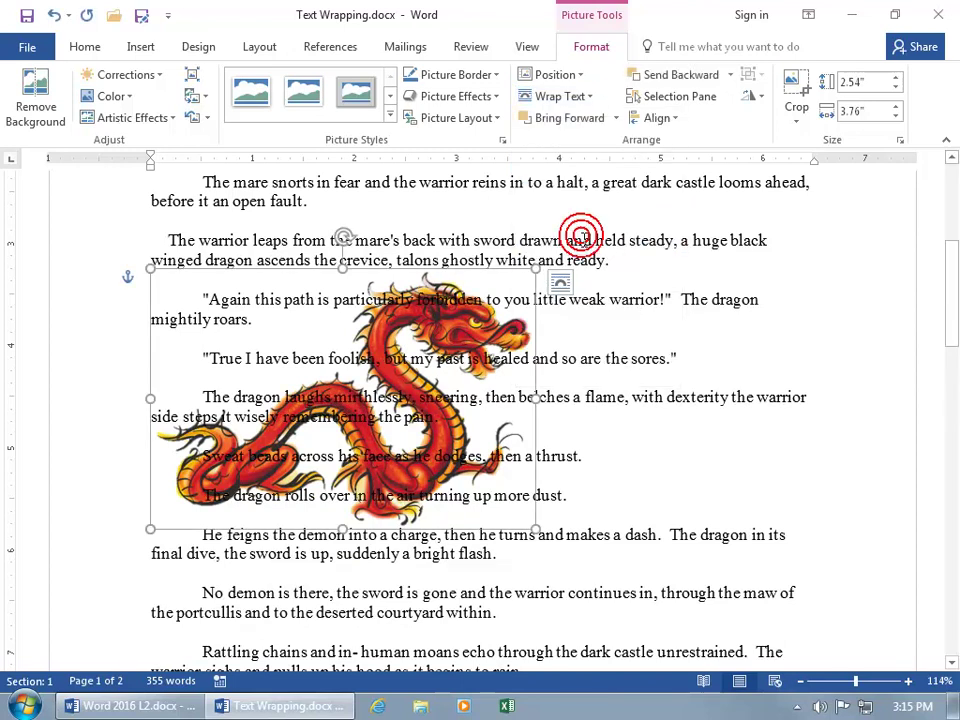
left_click(602, 300)
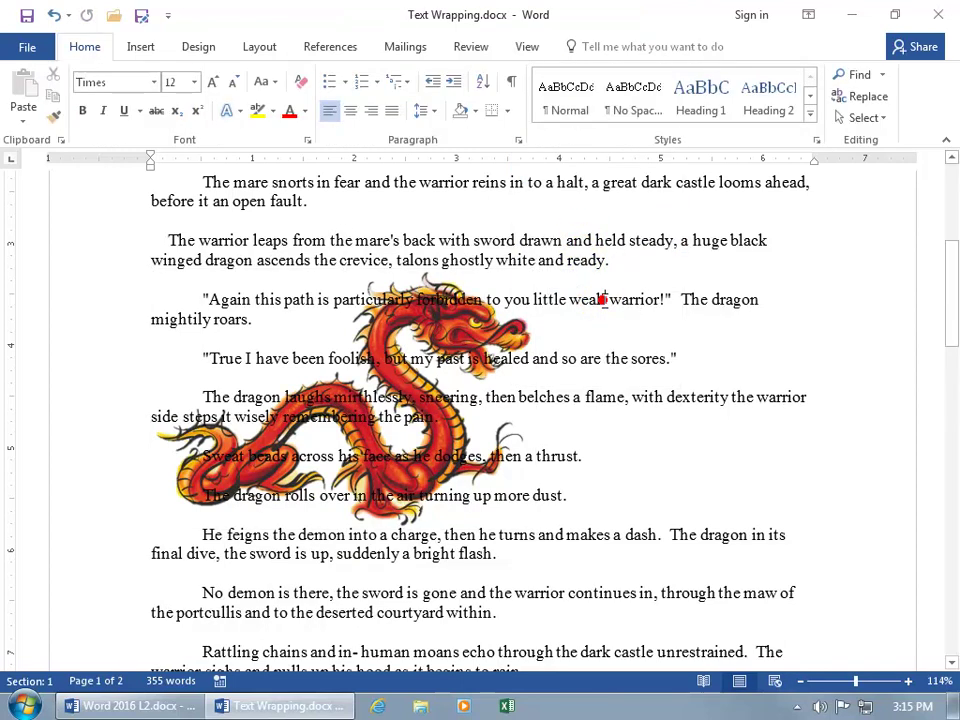
left_click(382, 331)
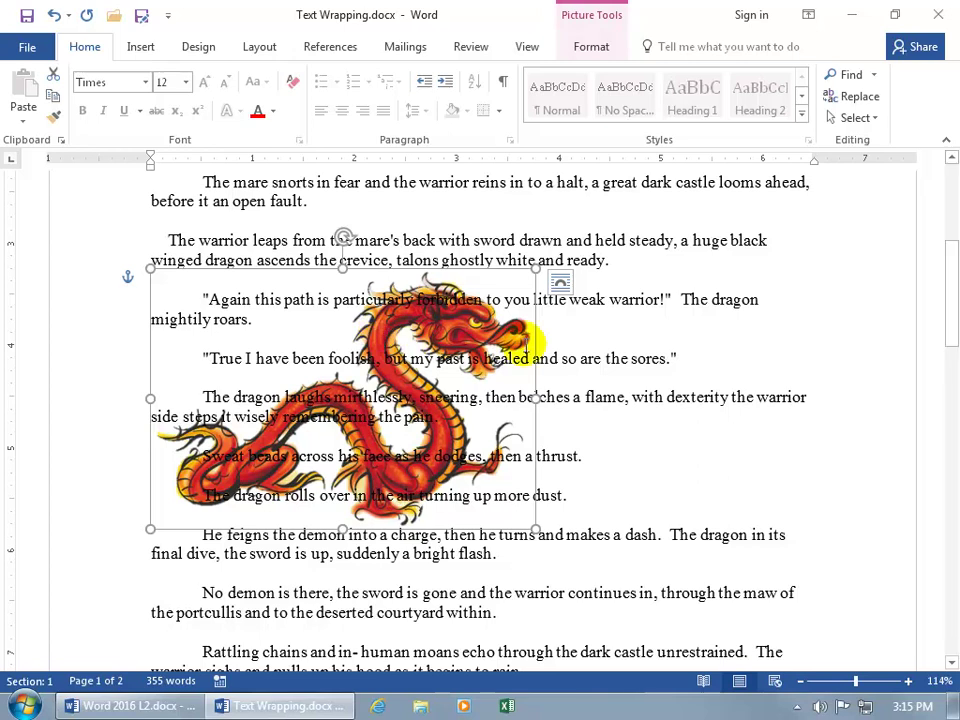
left_click(565, 351)
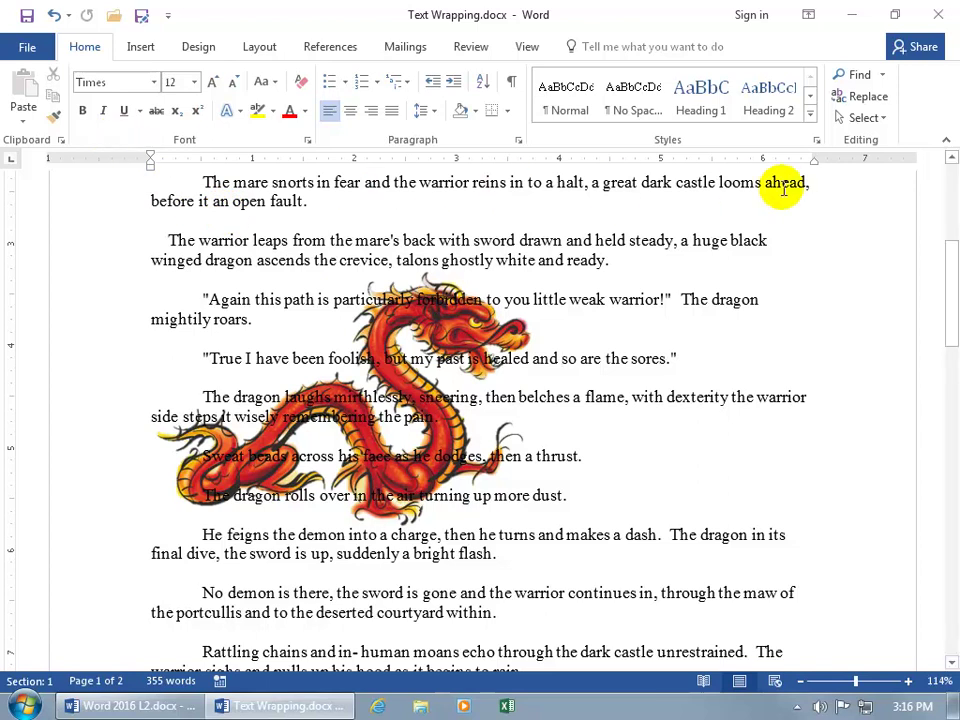
Use Select Objects to pick the dragon behind the text and show its Picture Tools Format tab.
left_click(884, 119)
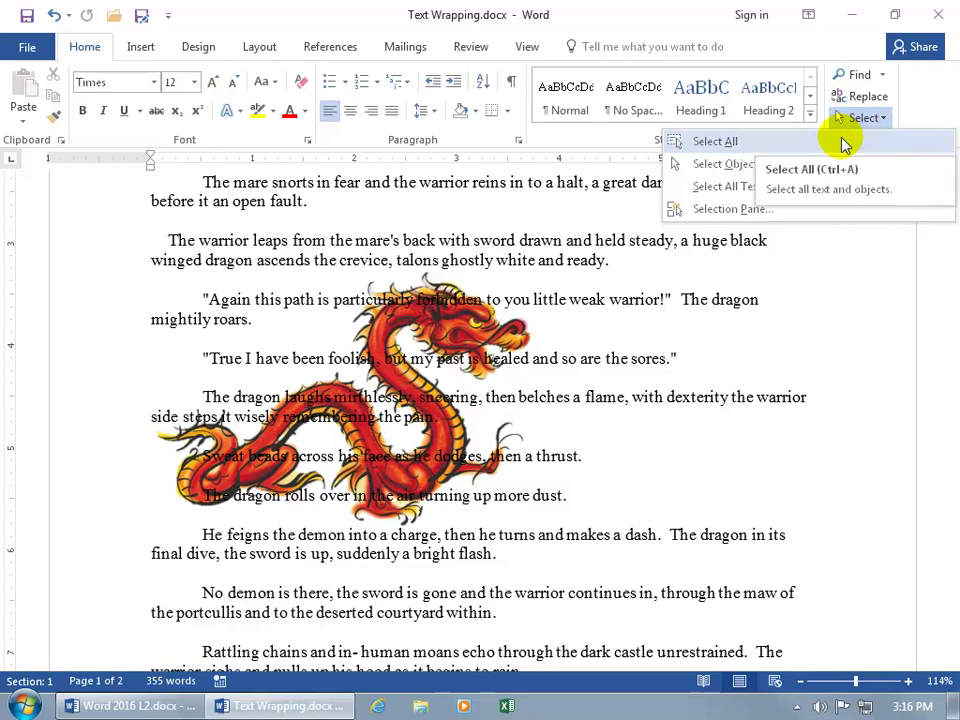
left_click(752, 166)
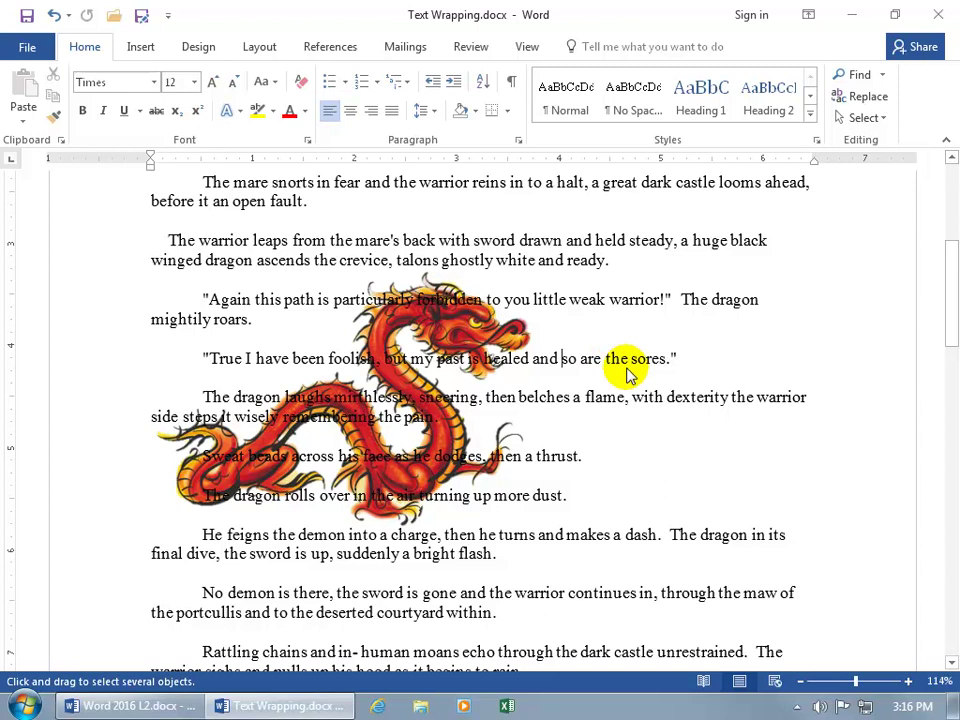
left_click(436, 303)
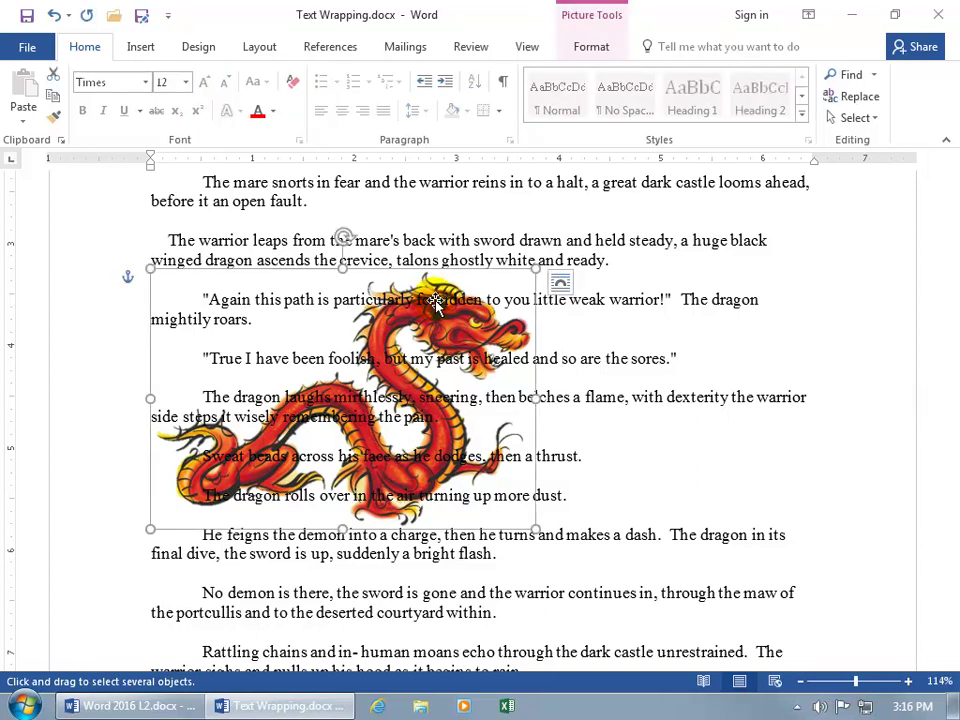
left_click(591, 47)
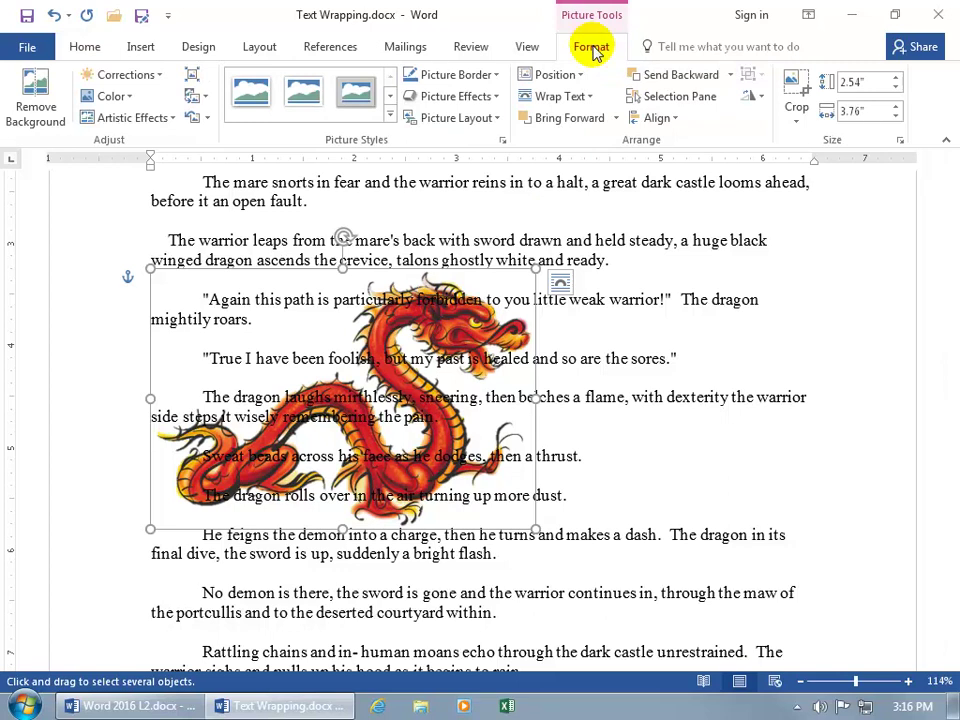
Switch the dragon back to In Line with Text through its Layout Options, then deselect it.
left_click(560, 287)
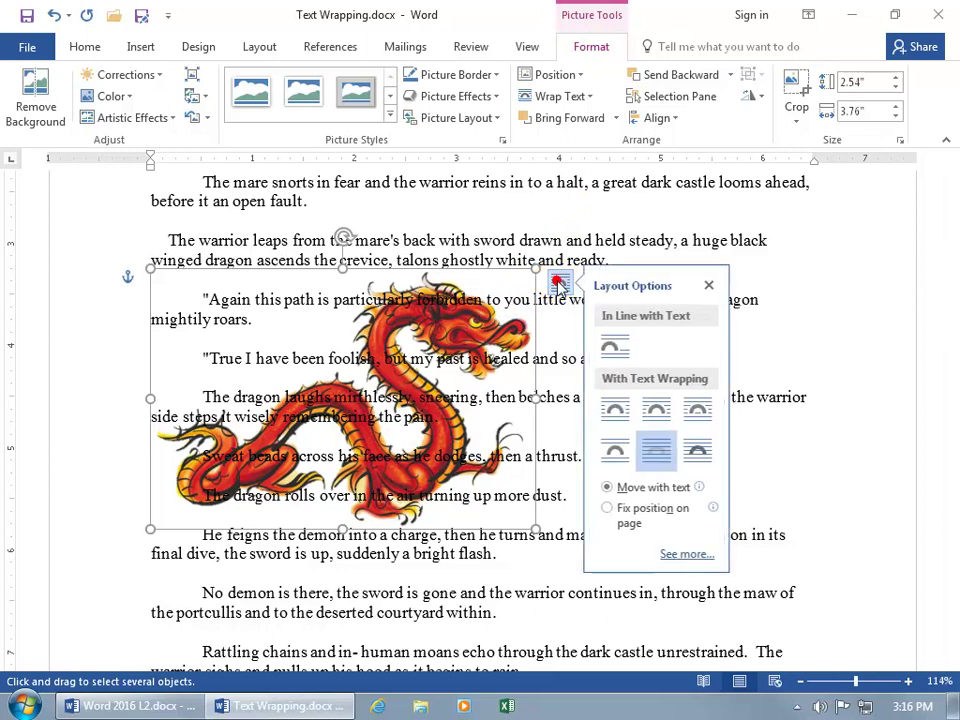
left_click(617, 345)
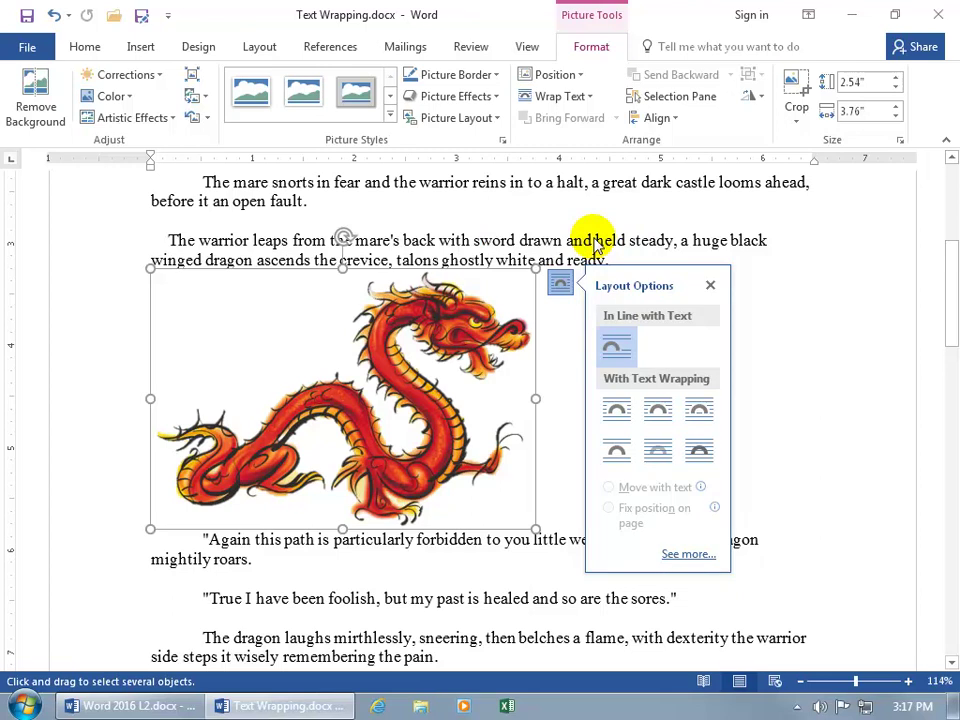
key("Left")
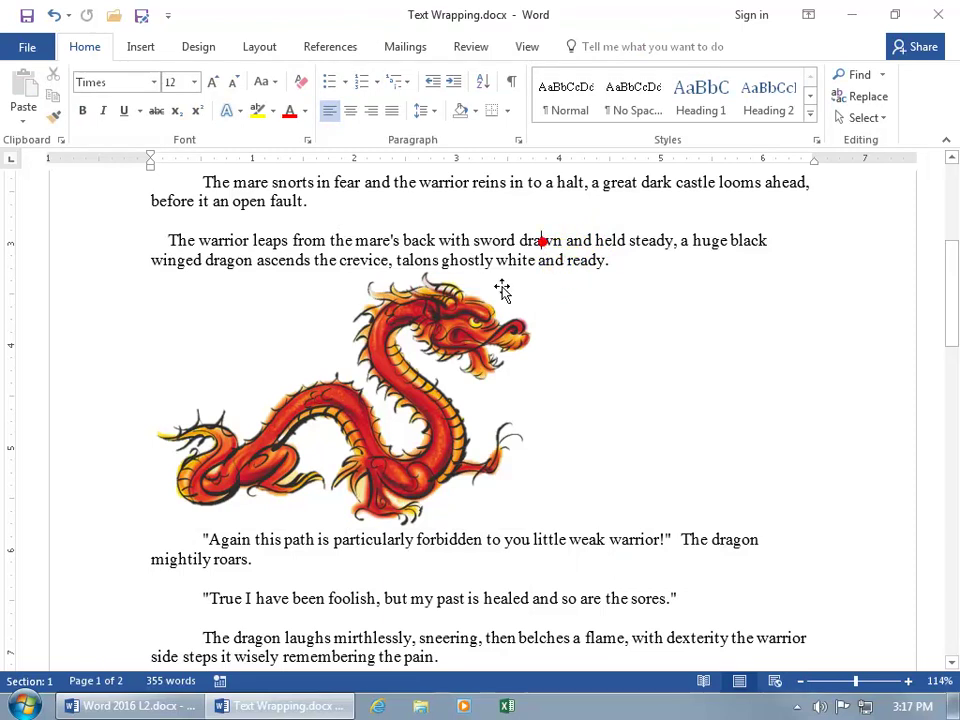
Apply Square wrapping to the dragon picture from its Layout Options button.
left_click(471, 329)
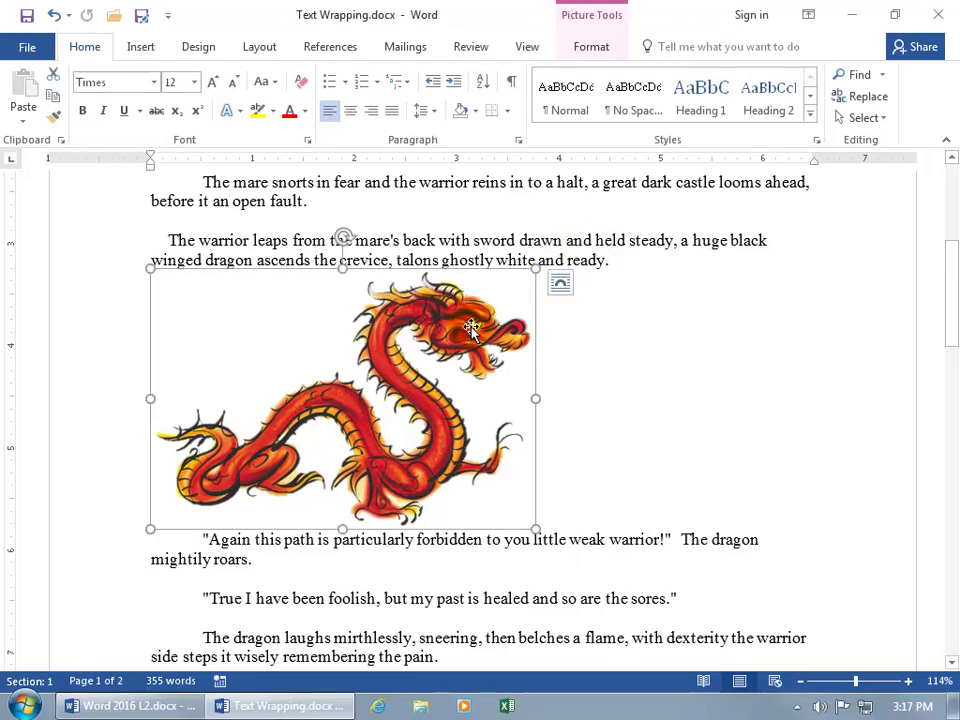
left_click(560, 286)
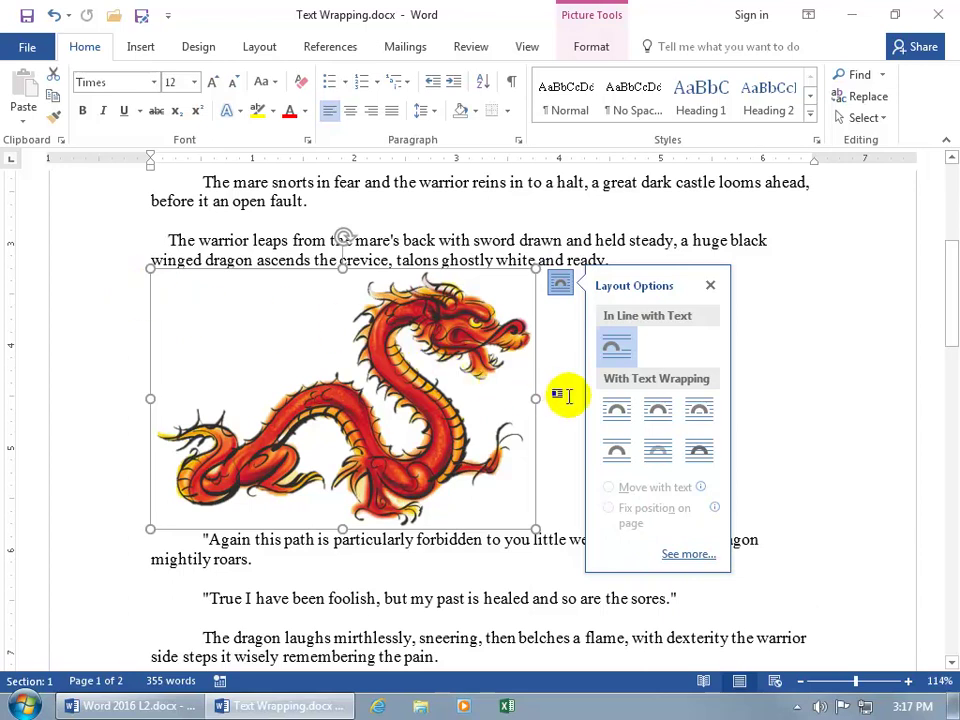
left_click(615, 412)
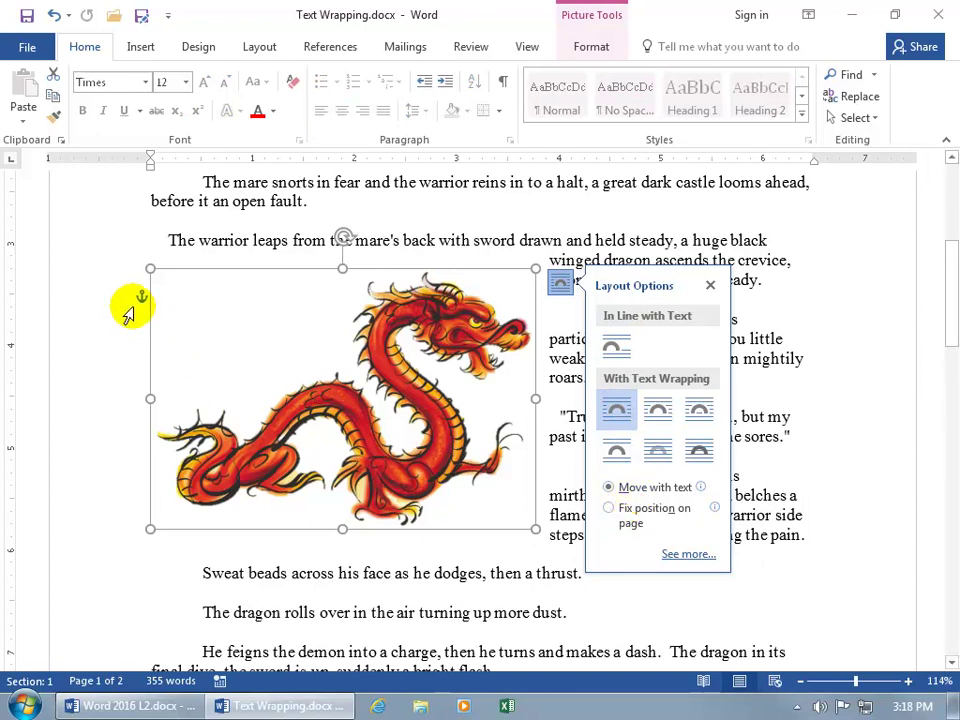
mouse_move(140, 300)
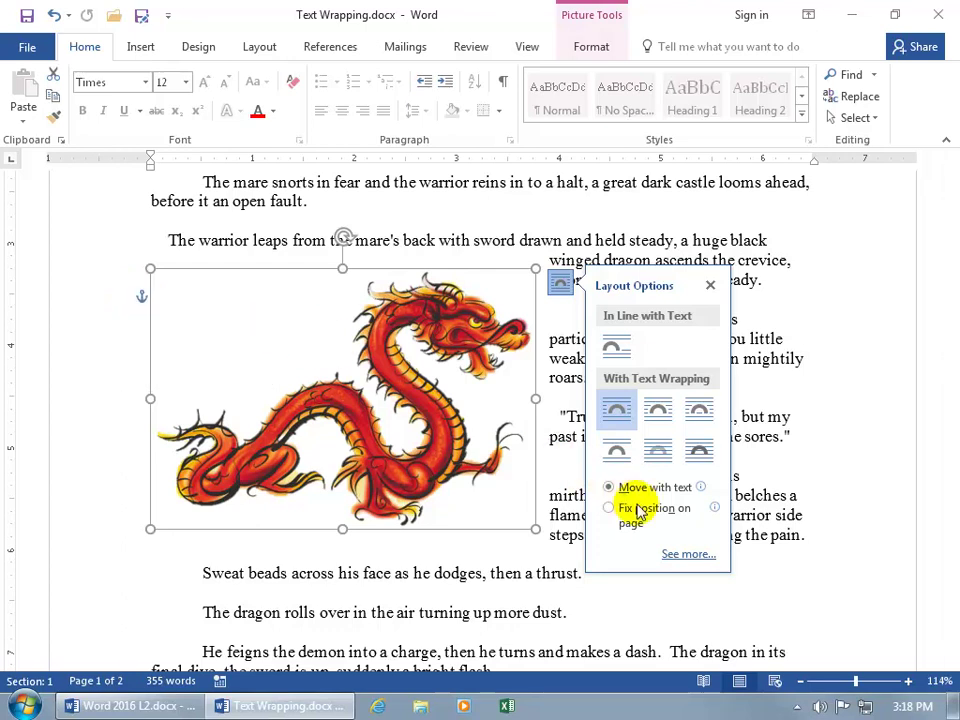
mouse_move(652, 510)
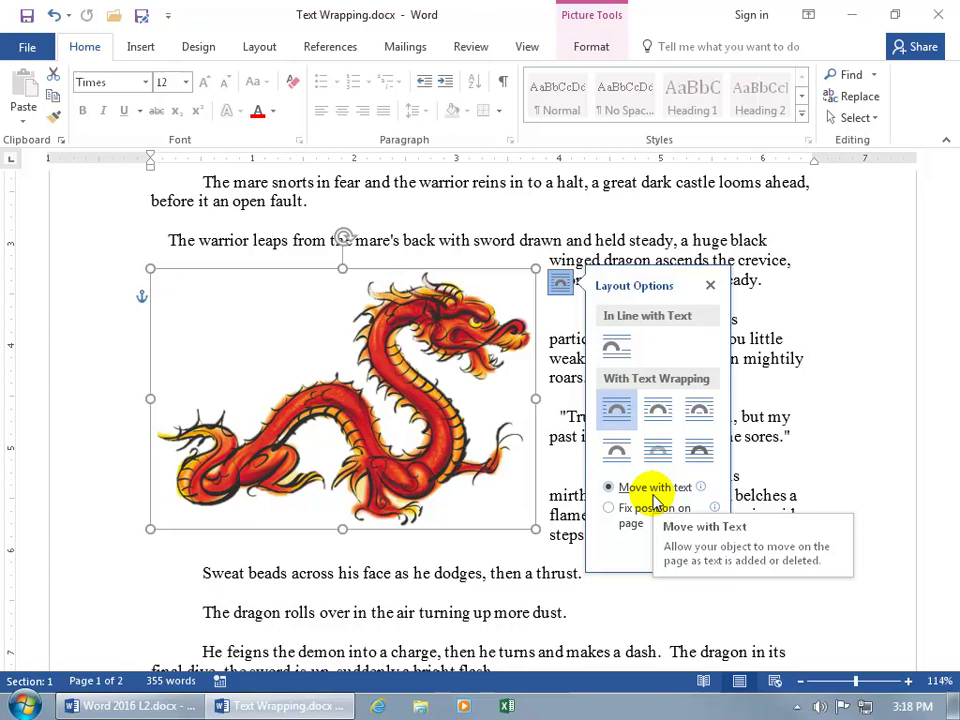
Insert a blank line before the warrior paragraph to test the picture's movement, then undo it.
left_click(170, 220)
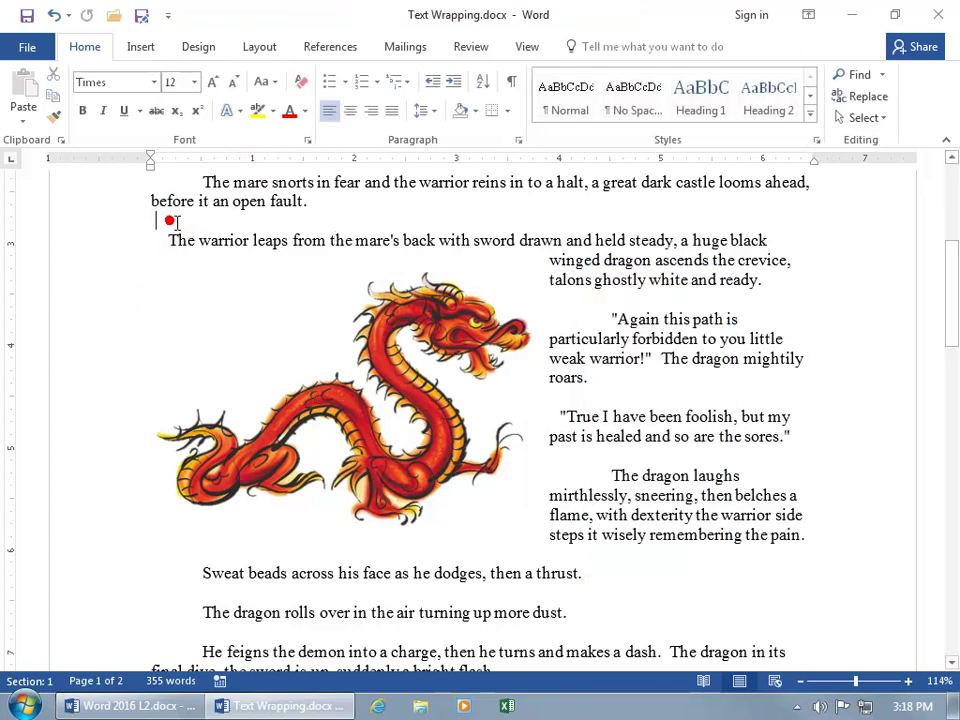
key("Return")
key("Return")
key("Return")
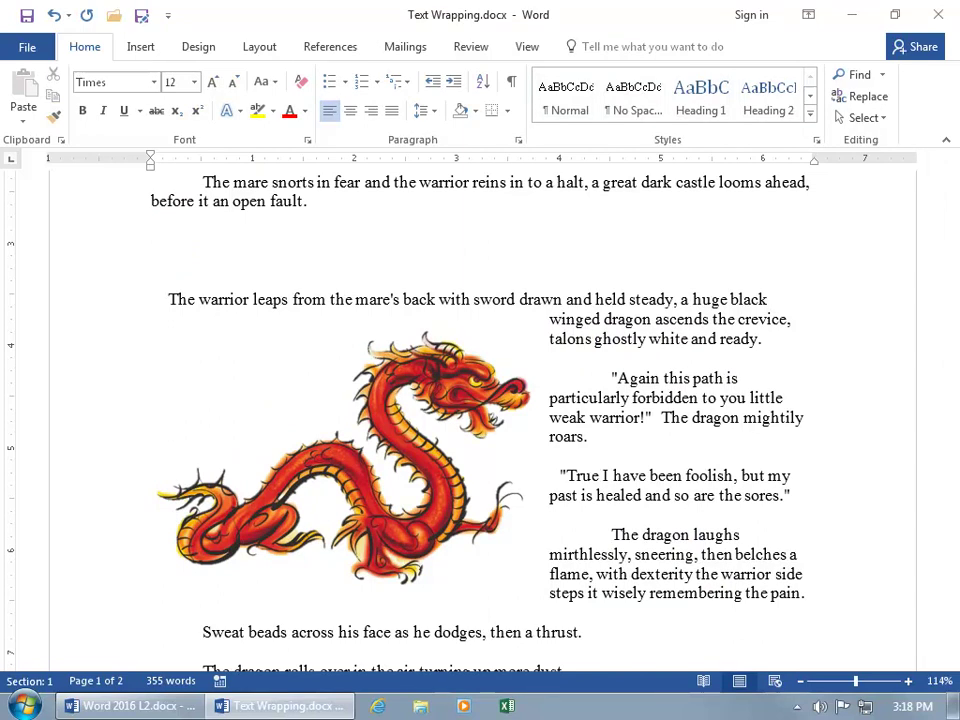
left_click(54, 15)
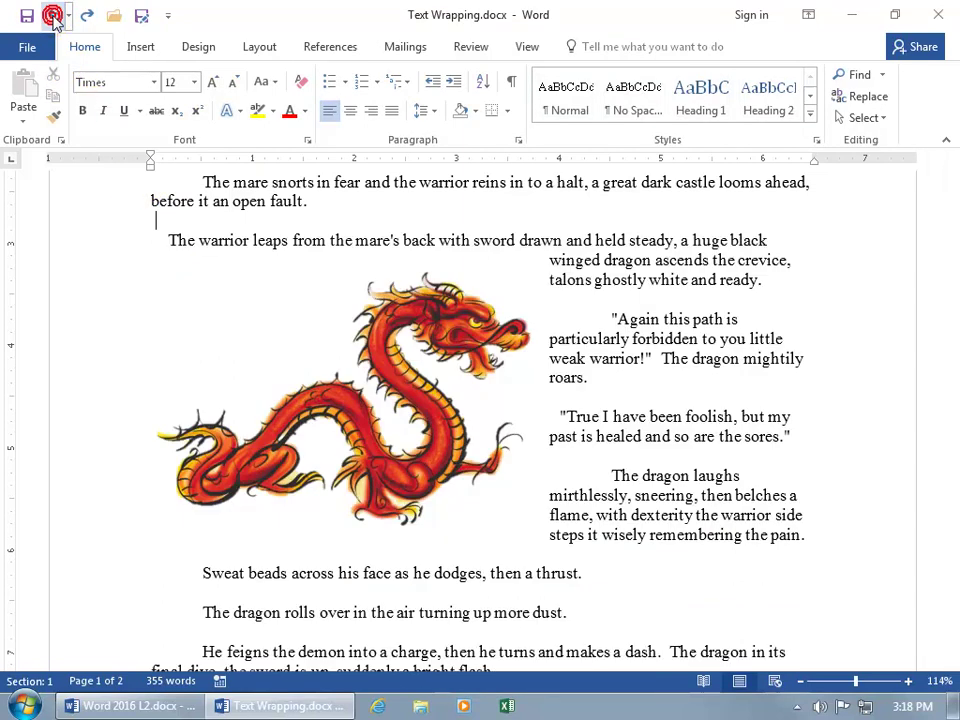
Set the dragon picture to Fix Position on Page in its Layout Options.
left_click(282, 285)
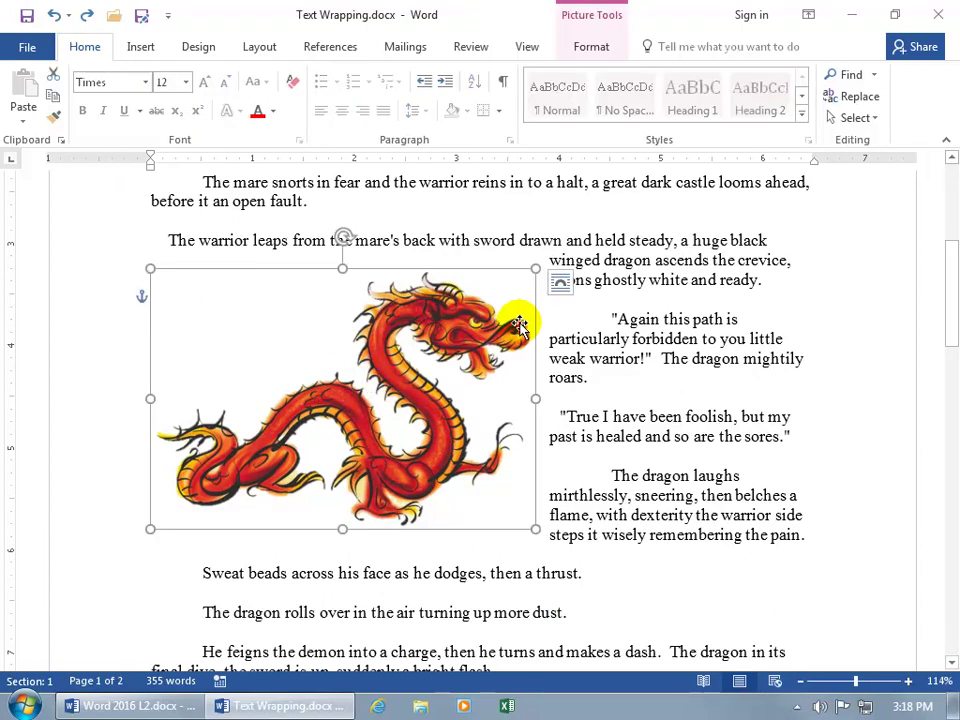
left_click(561, 284)
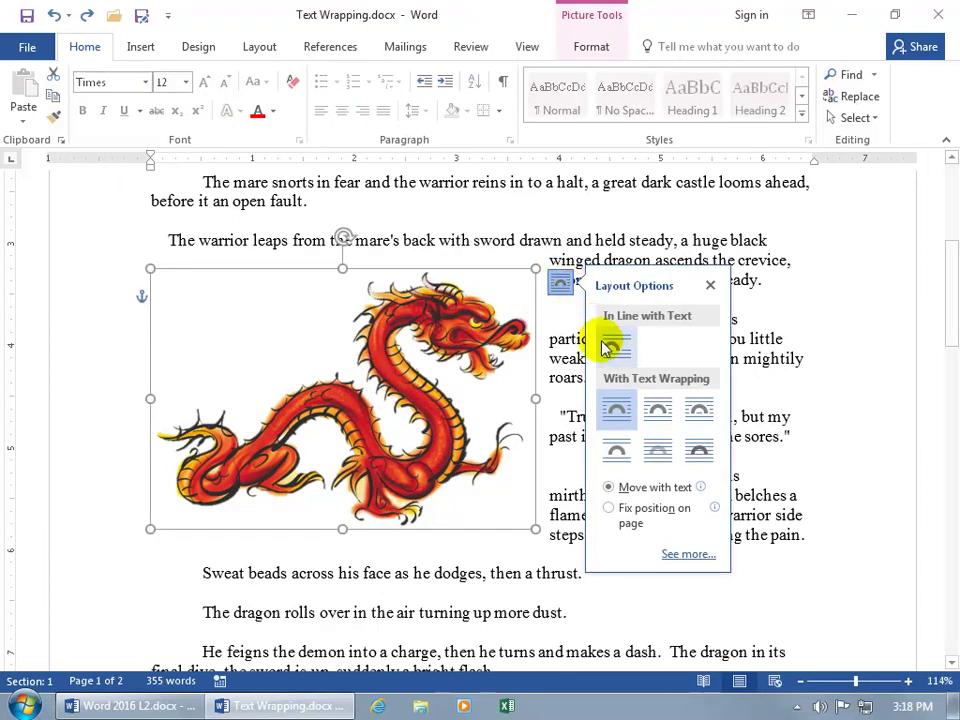
left_click(610, 510)
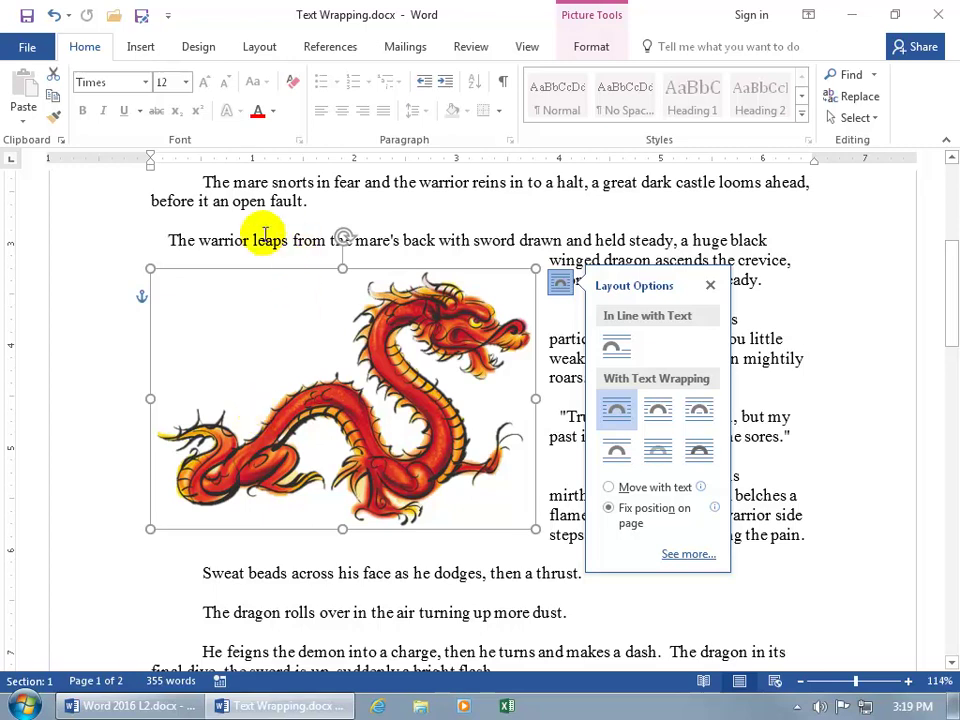
Add blank paragraphs before 'The warrior leaps' to push the text down beside the picture.
left_click(162, 222)
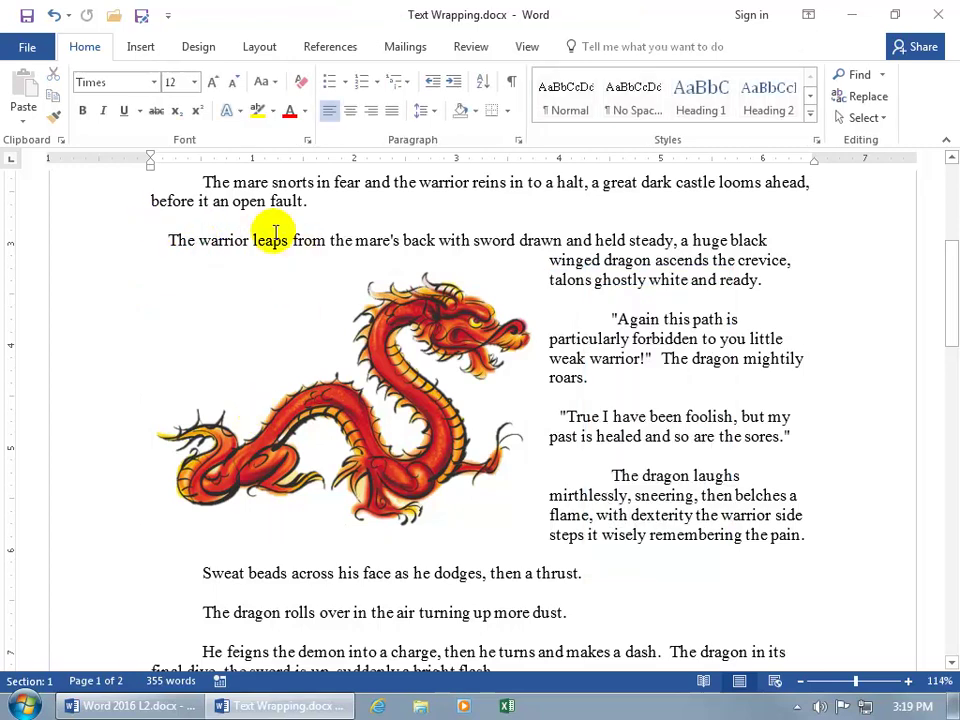
key("Return")
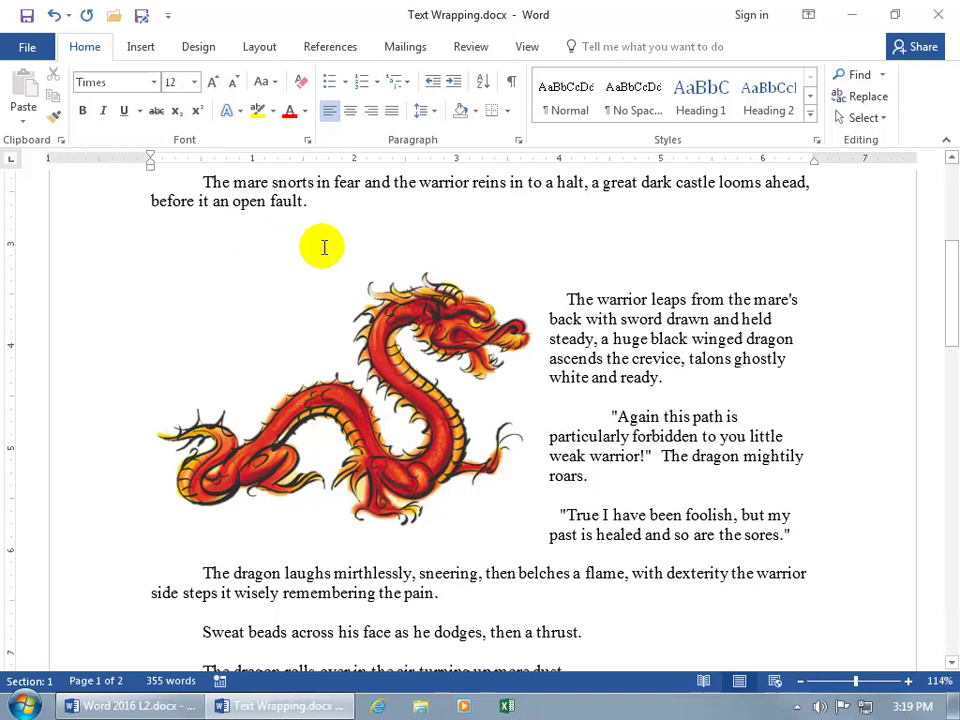
left_click(155, 395)
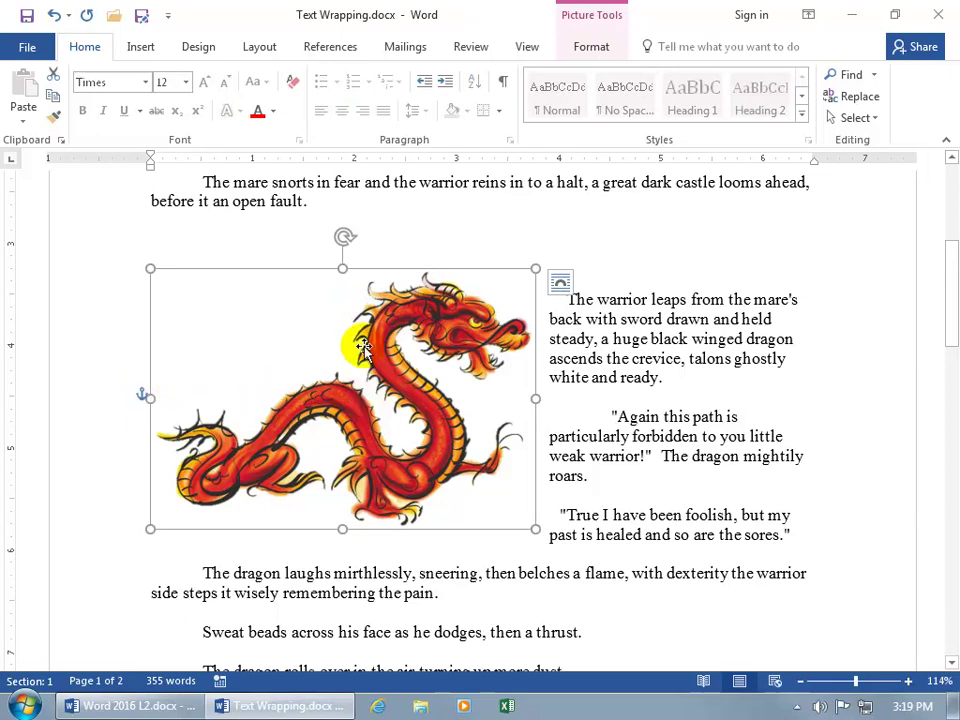
left_click(171, 229)
key("Return")
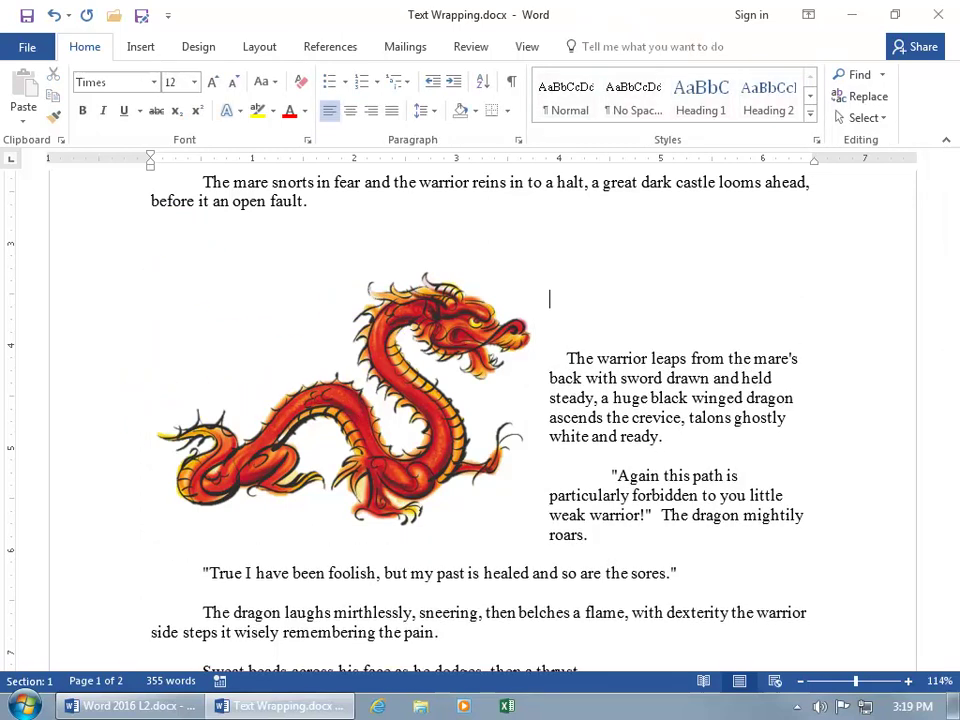
key("Return")
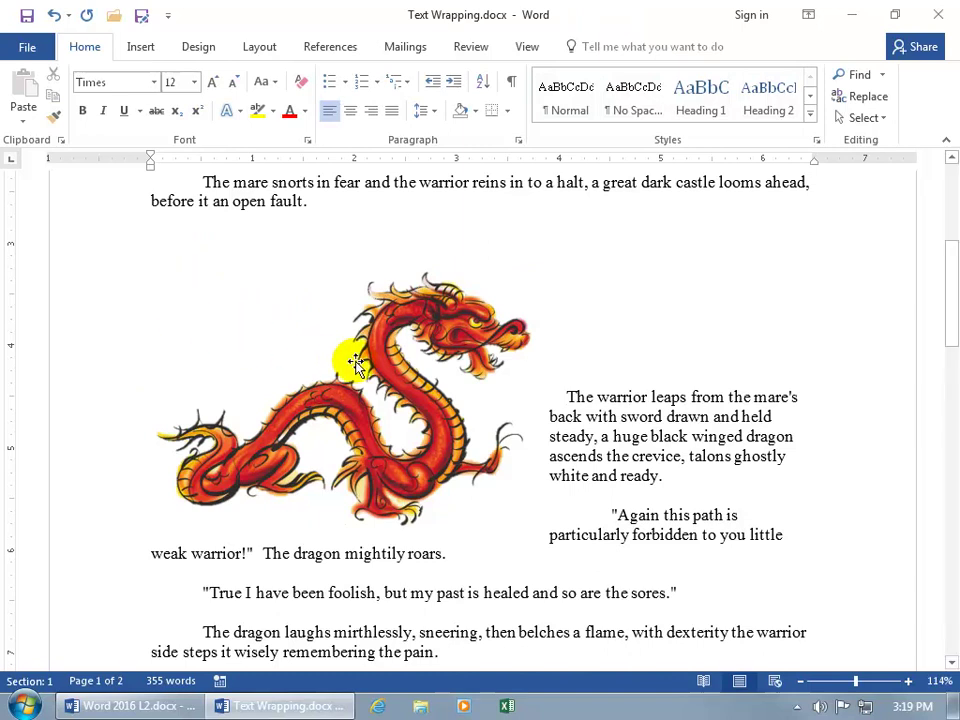
Reselect the dragon picture and scroll through the page to check the layout.
left_click(400, 381)
scroll(400, 378, "down", 2)
scroll(400, 378, "down", 2)
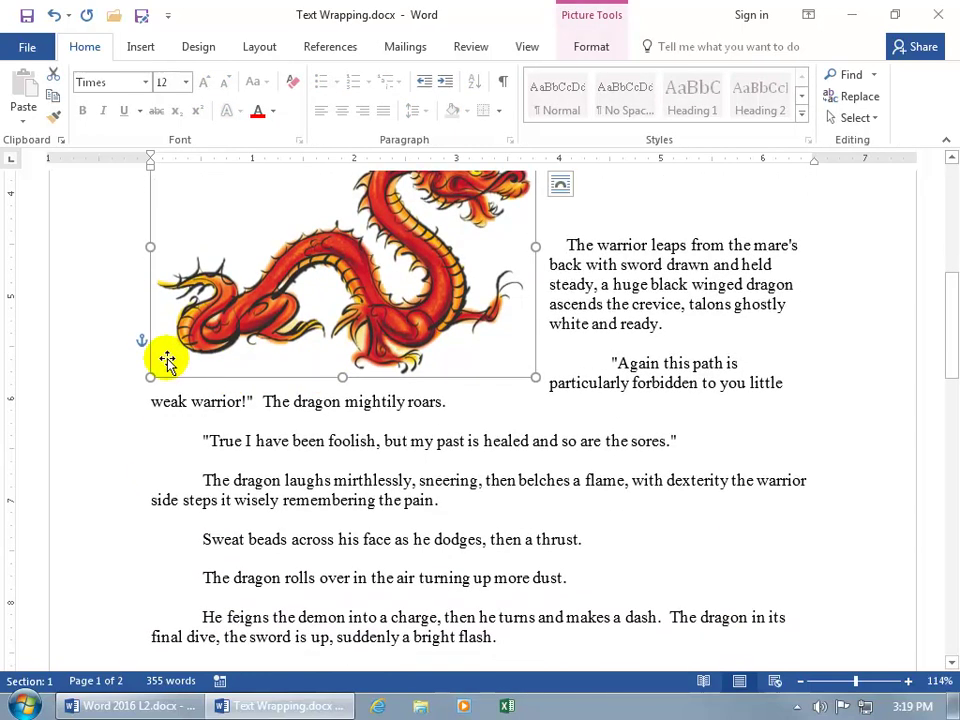
scroll(167, 360, "down", 3)
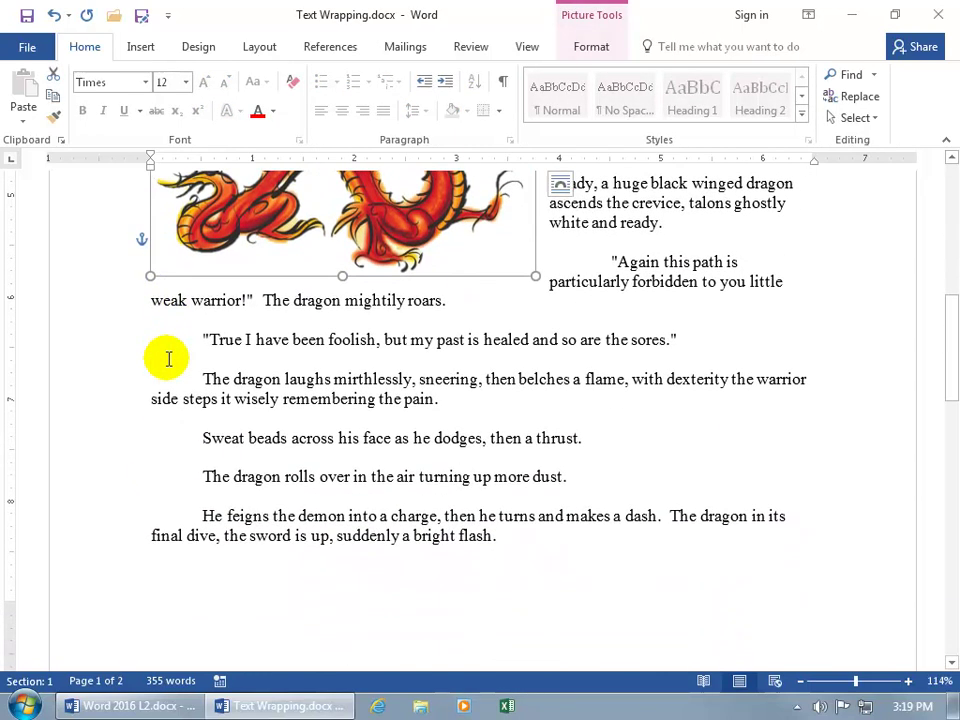
scroll(172, 352, "up", 4)
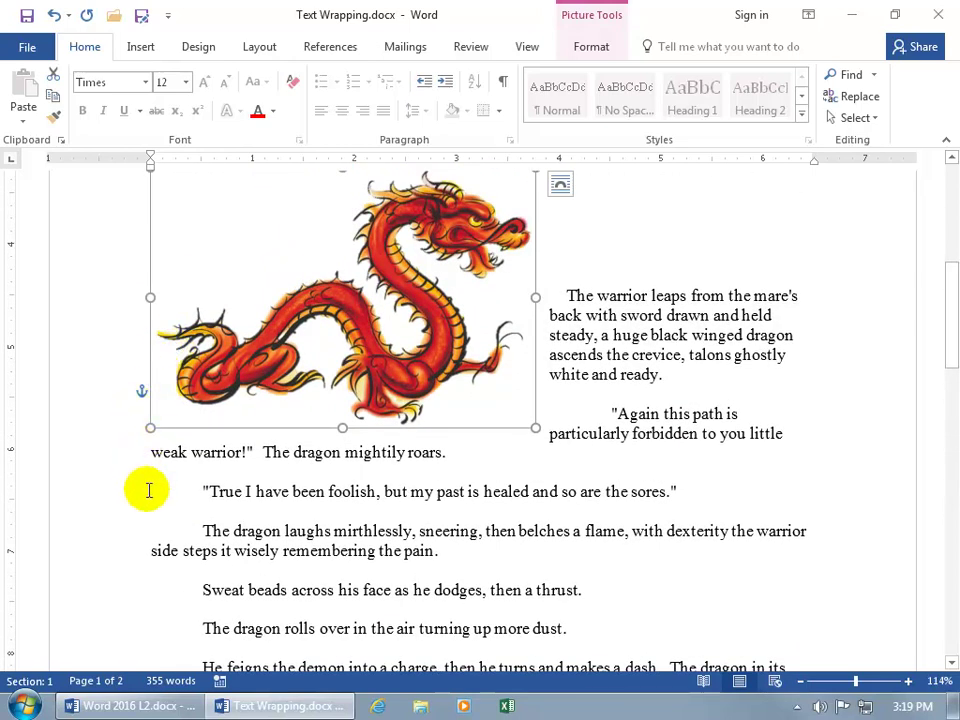
scroll(157, 594, "down", 6)
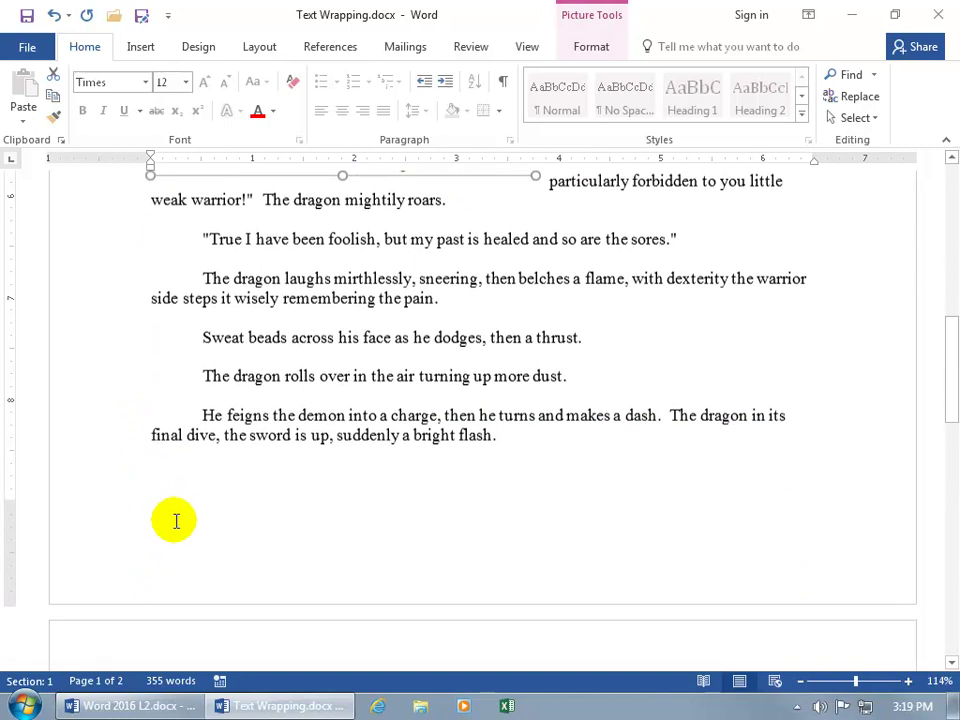
scroll(202, 550, "up", 7)
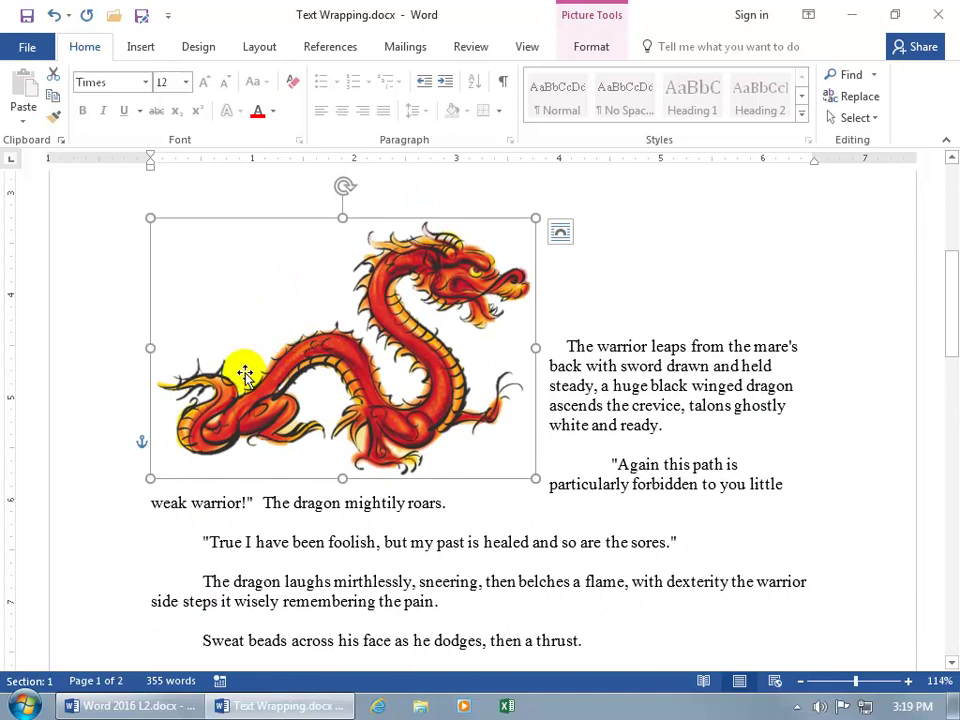
Drag the dragon's anchor to the top paragraph, then down to the 'Sweat beads' paragraph.
mouse_move(140, 443)
left_click_drag(140, 443, 140, 247)
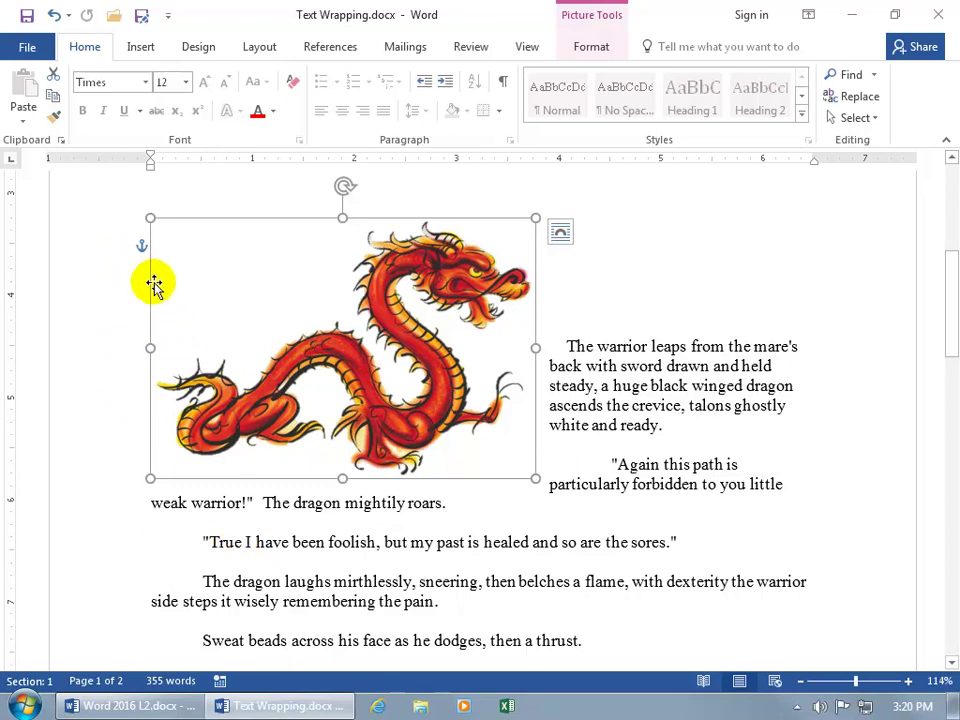
mouse_move(140, 248)
left_click_drag(140, 248, 141, 388)
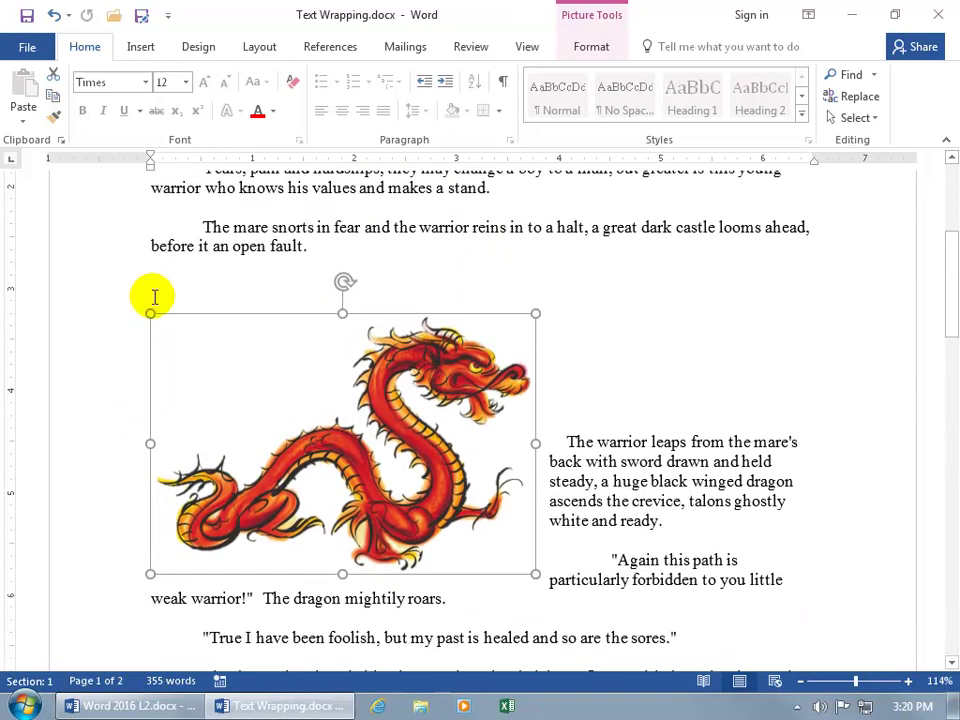
Delete the empty line above the dragon and select the picture now at the story's end.
left_click(161, 288)
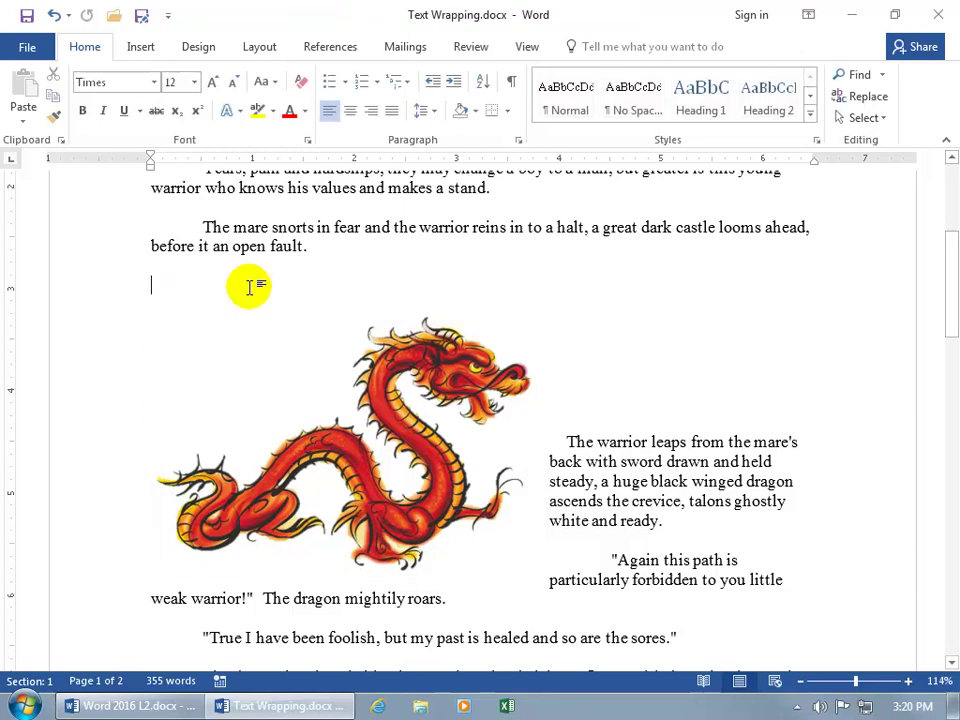
key("Delete")
key("Delete")
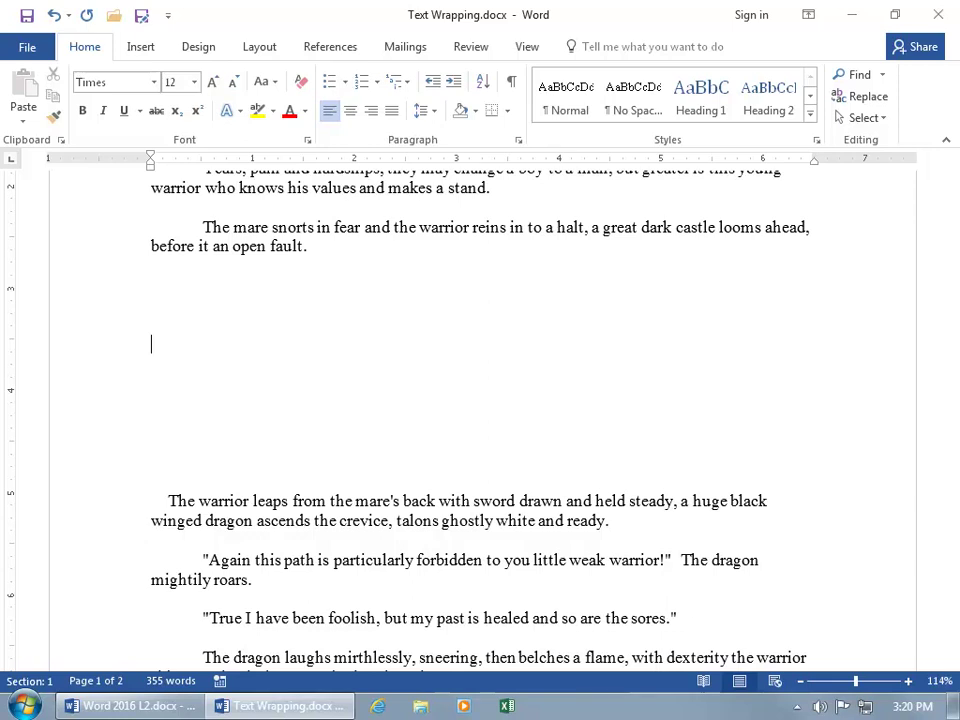
scroll(480, 420, "down", 15)
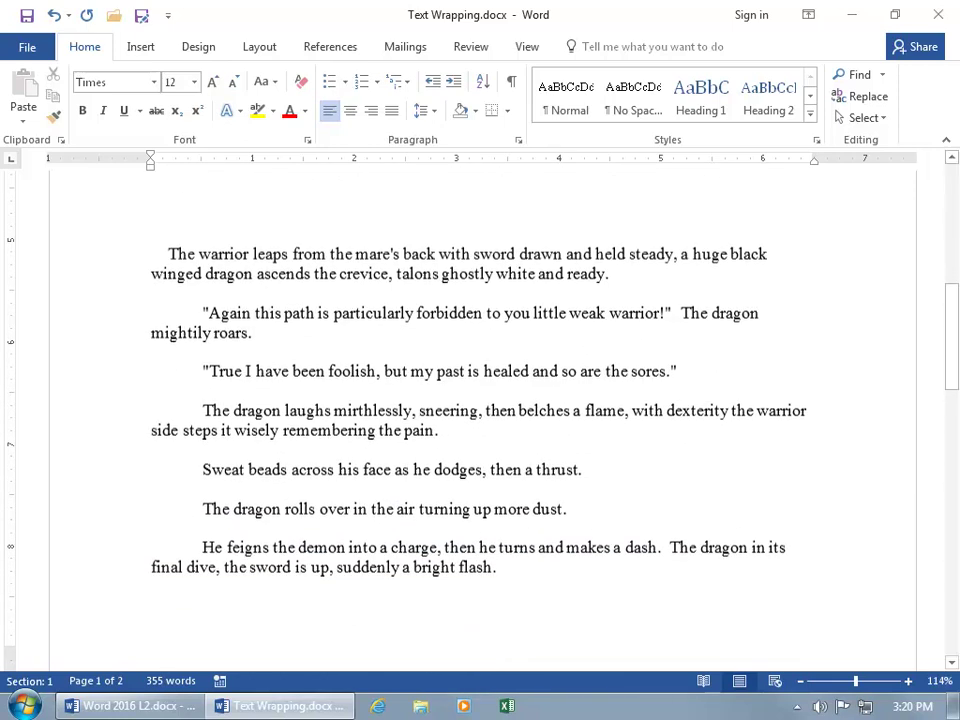
scroll(270, 320, "down", 6)
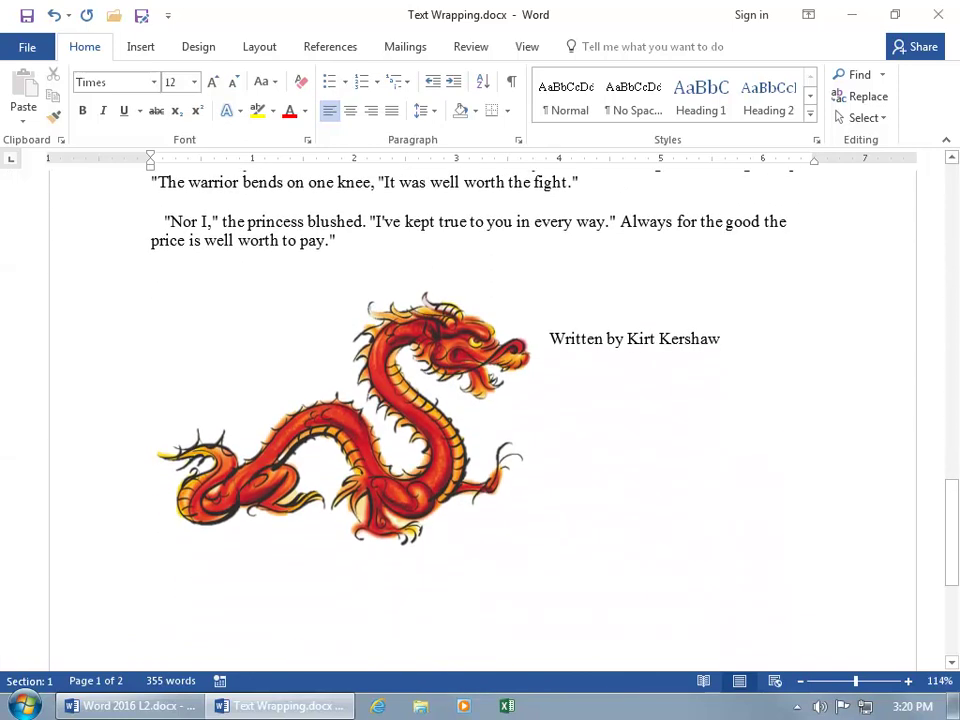
left_click(432, 360)
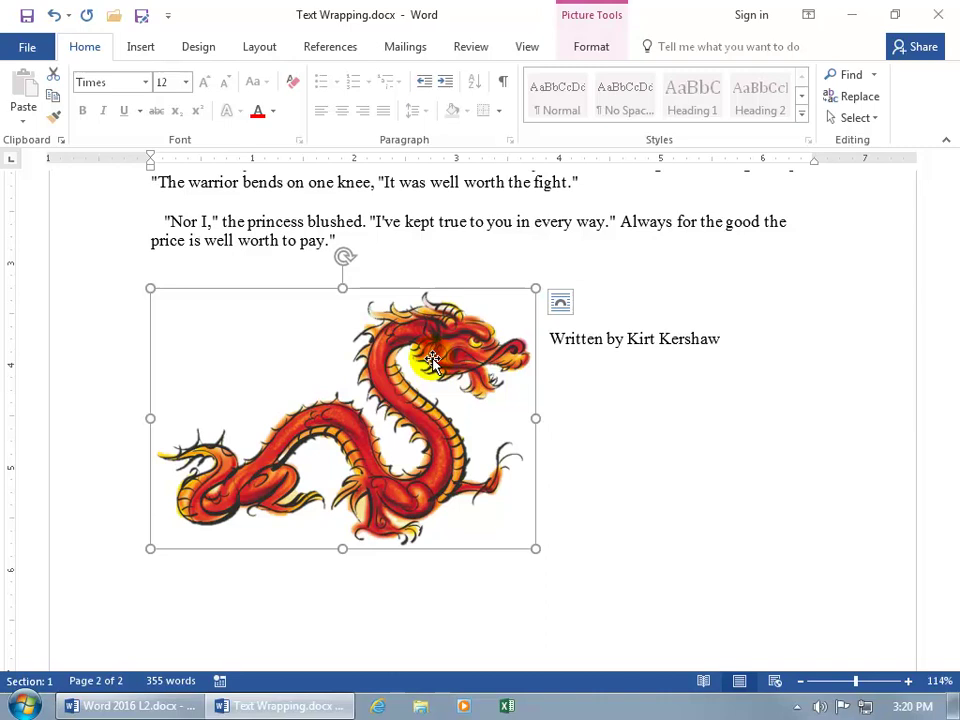
scroll(432, 360, "up", 5)
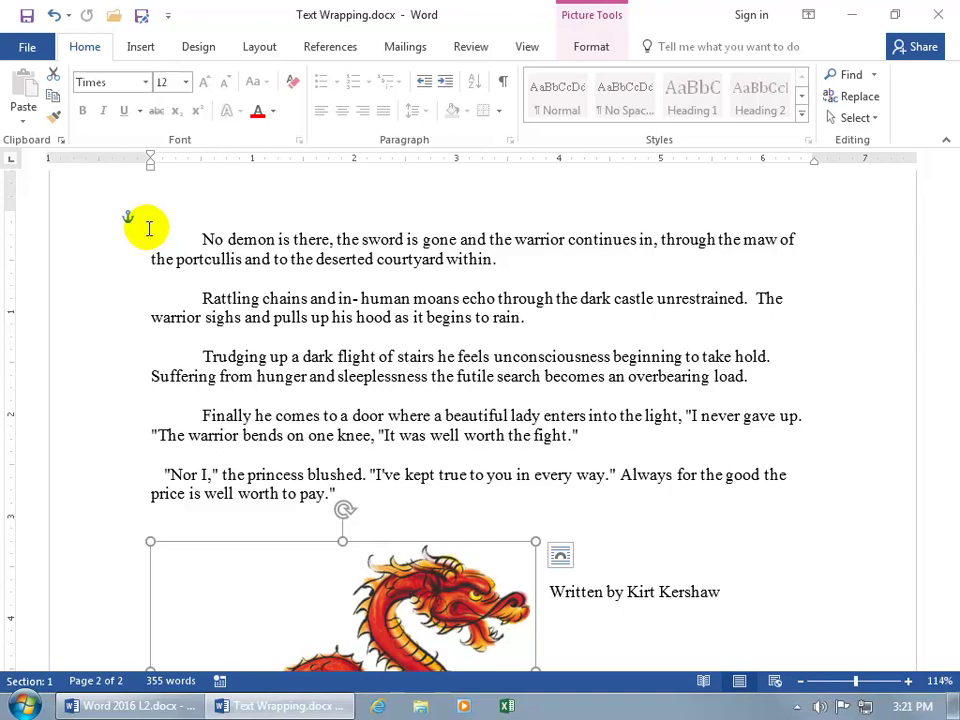
scroll(148, 229, "down", 5)
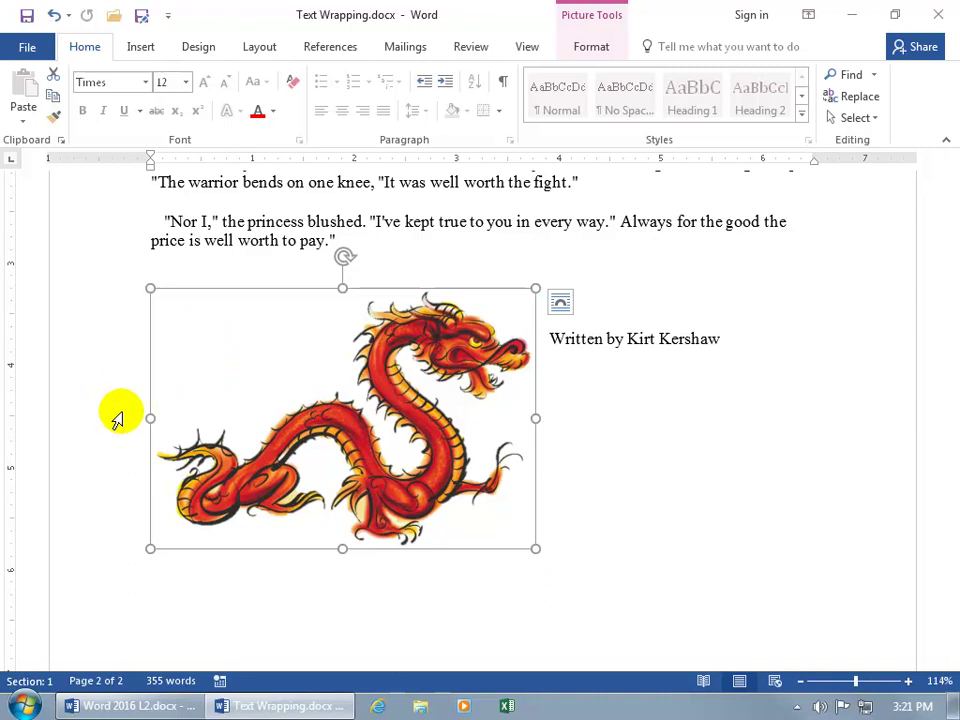
Undo five changes to bring the dragon back beside the warrior text, then show its layout options.
left_click(54, 15)
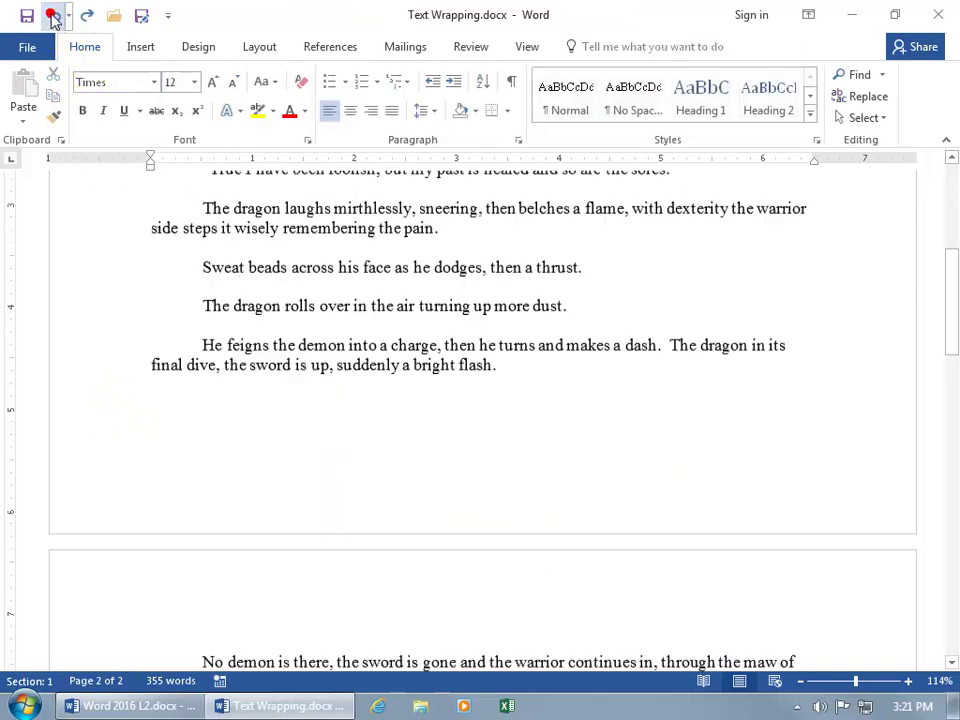
left_click(54, 15)
left_click(54, 15)
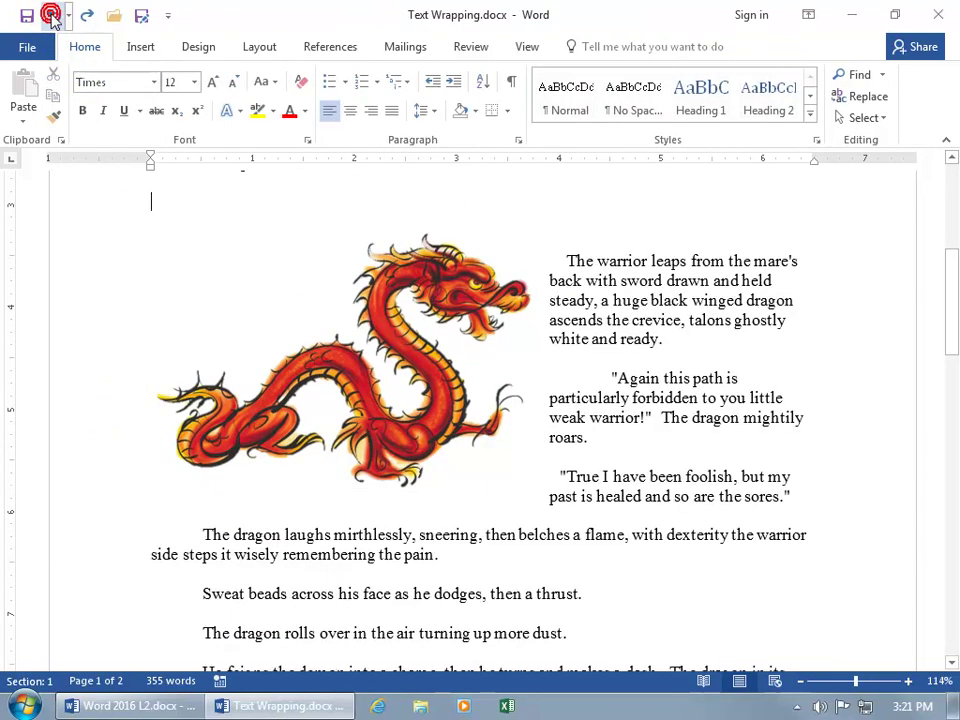
left_click(54, 15)
left_click(54, 15)
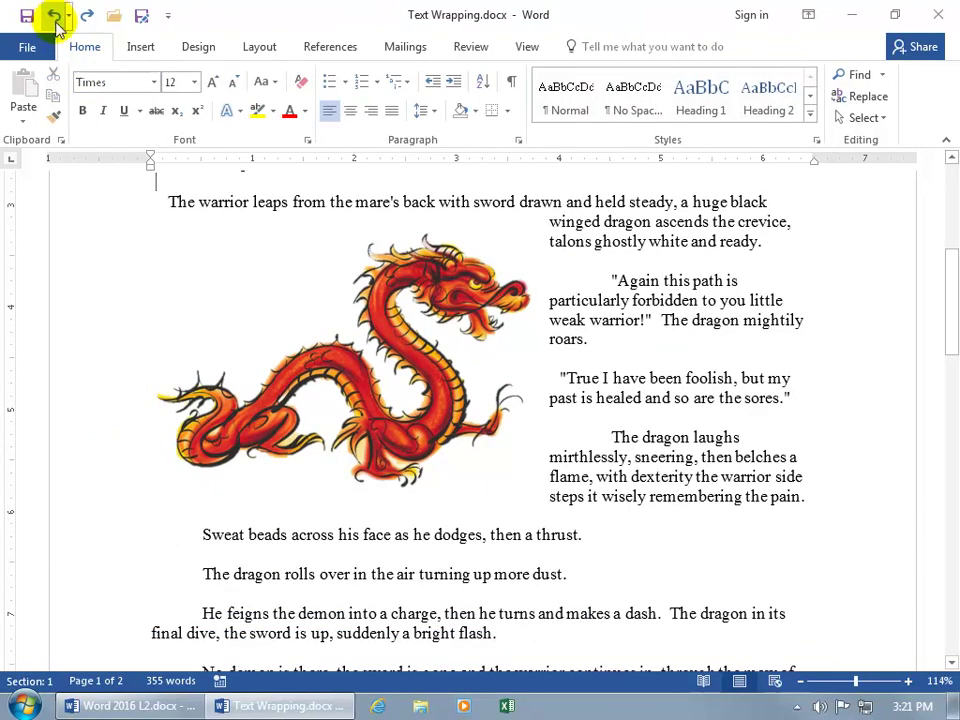
scroll(374, 310, "up", 3)
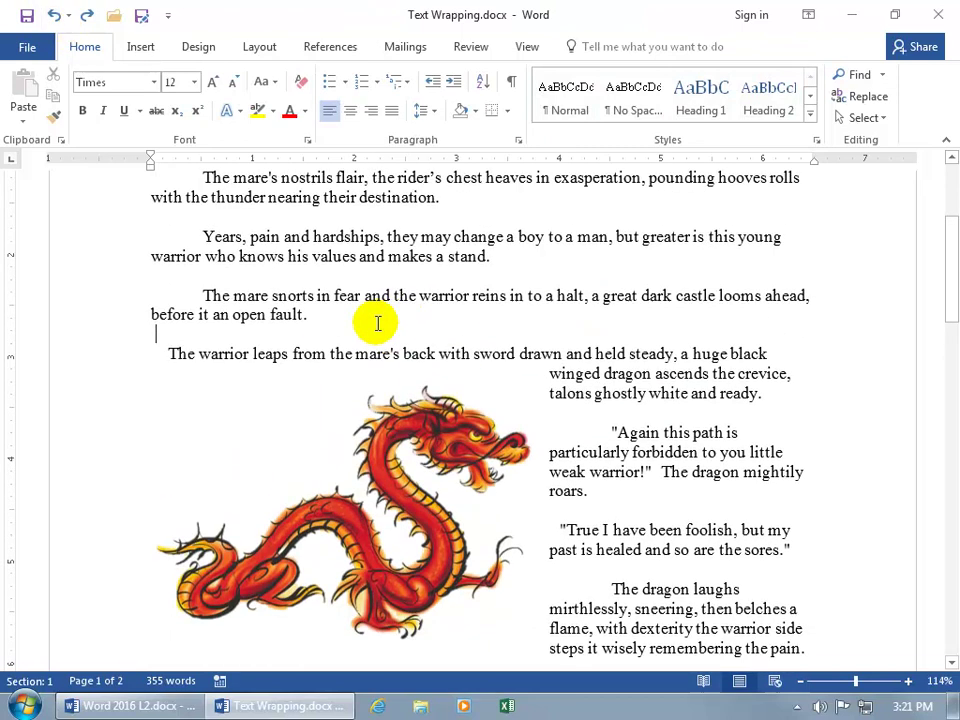
left_click(394, 484)
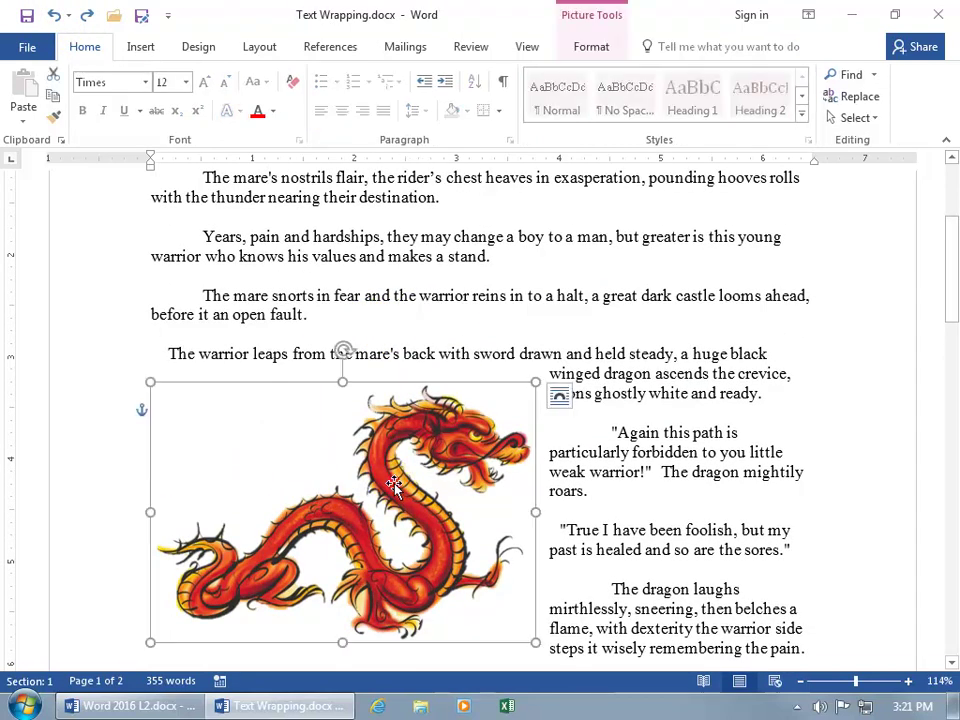
left_click(561, 397)
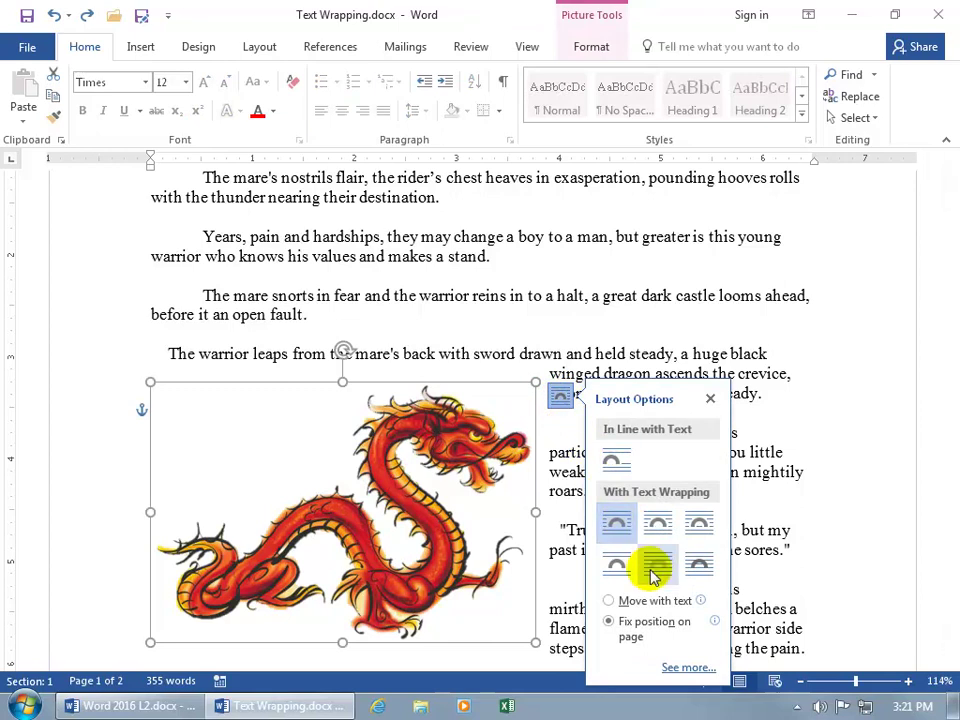
Open the dragon's Layout Position settings, keeping Column as horizontal and Page as vertical reference.
left_click(687, 669)
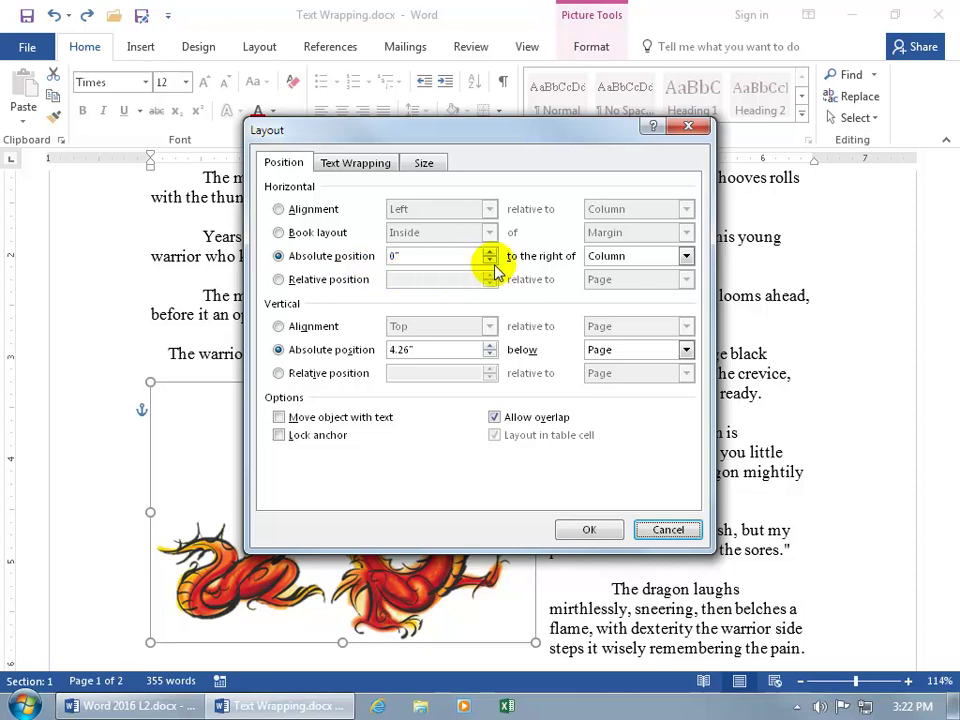
left_click(686, 256)
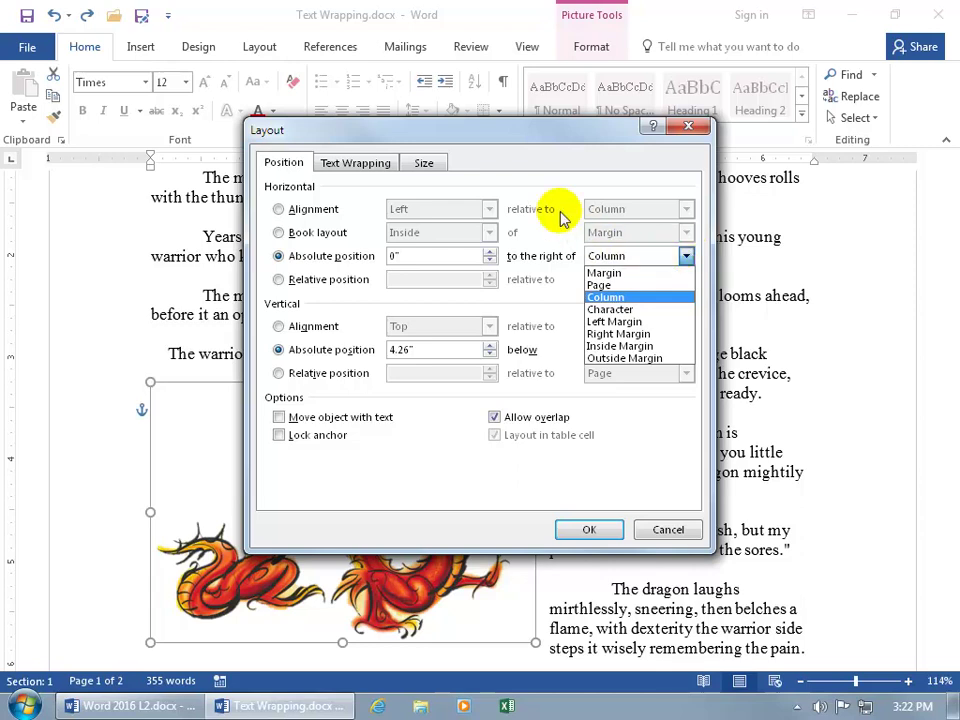
left_click(536, 193)
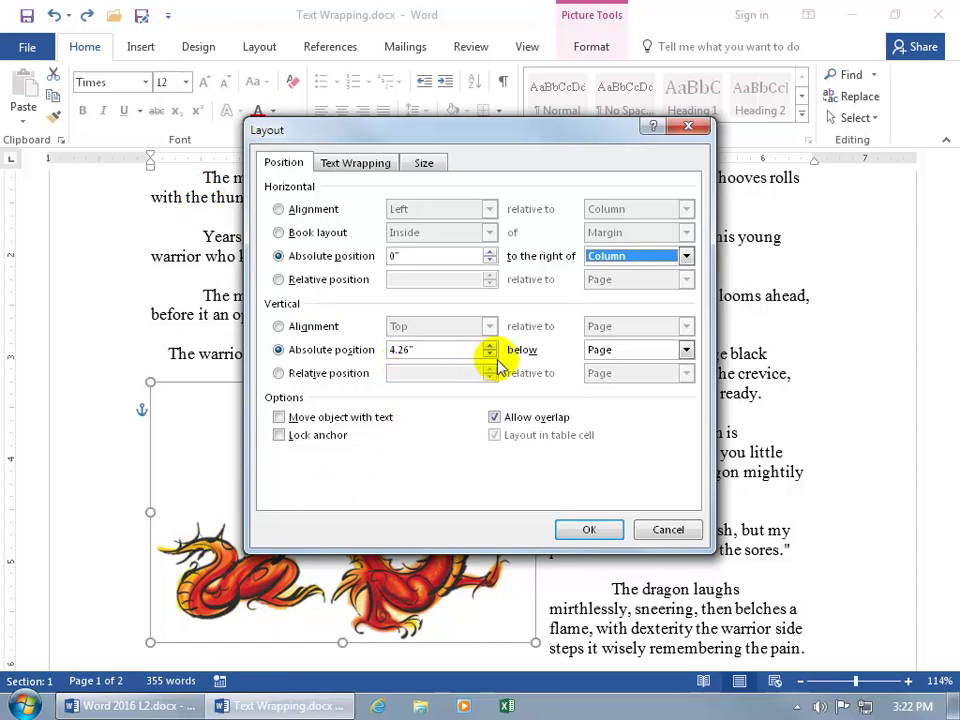
left_click(686, 349)
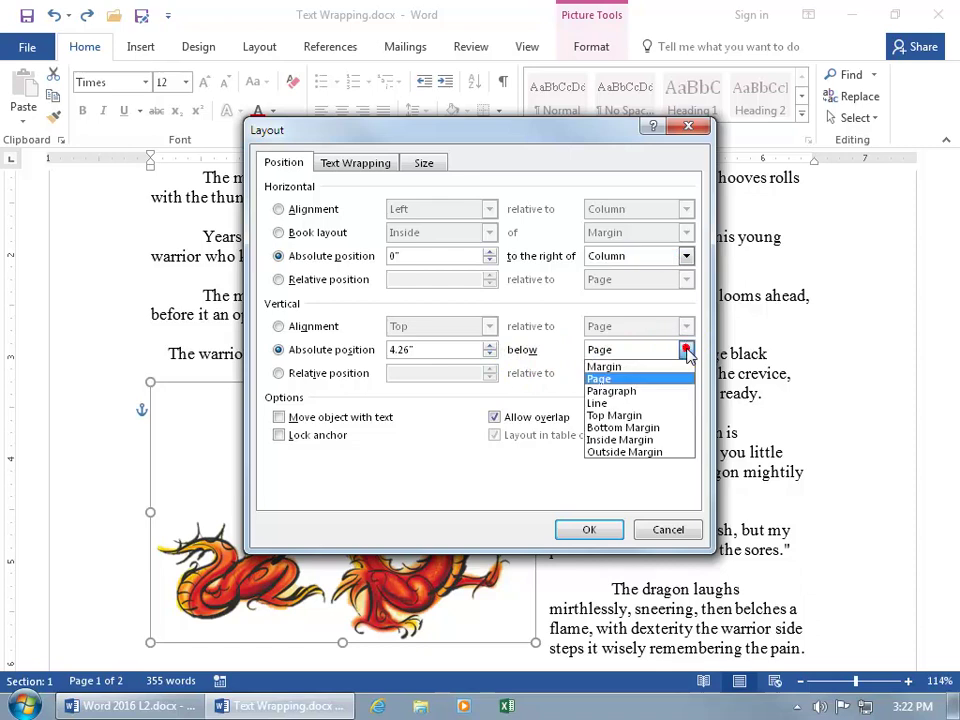
left_click(545, 355)
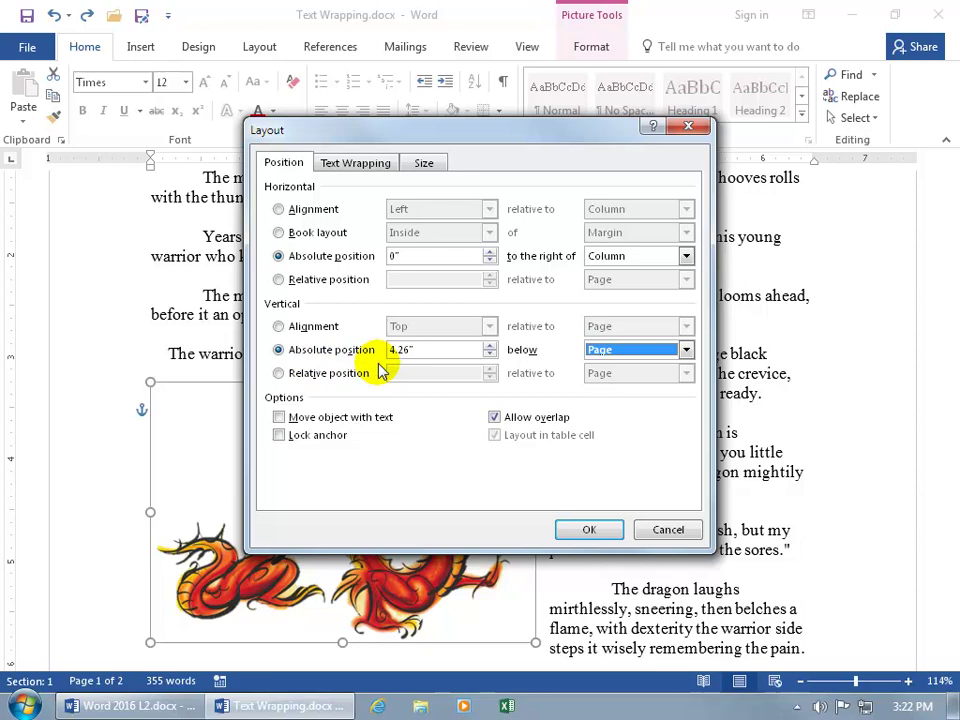
Close the Layout dialog, drag the picture's anchor to page 2 and select the dragon there.
left_click(665, 530)
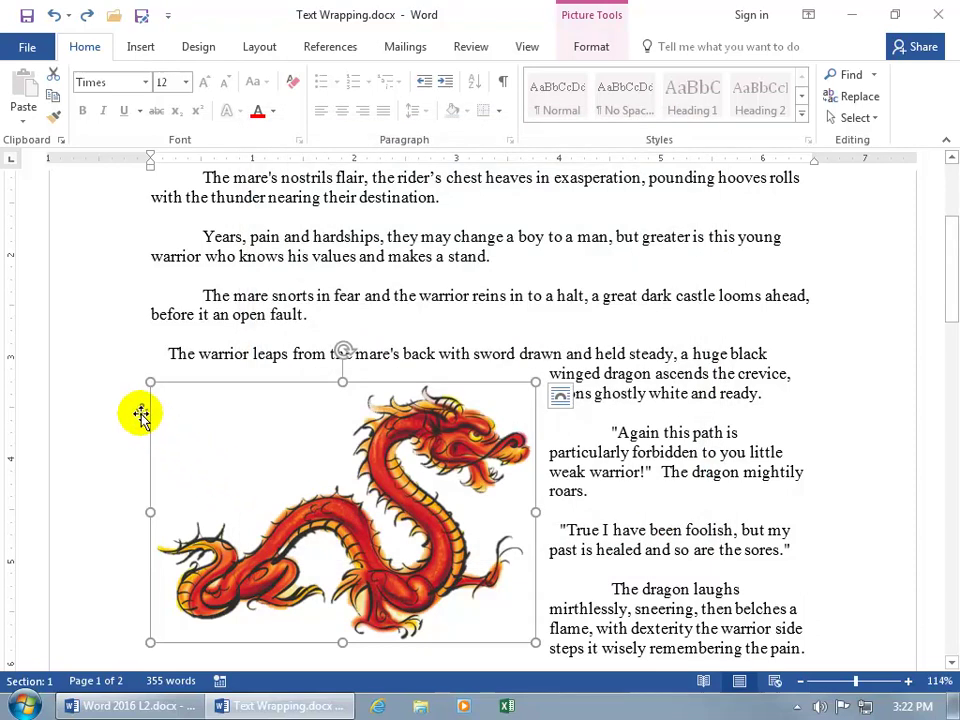
left_click_drag(141, 414, 137, 620)
scroll(437, 611, "down", 5)
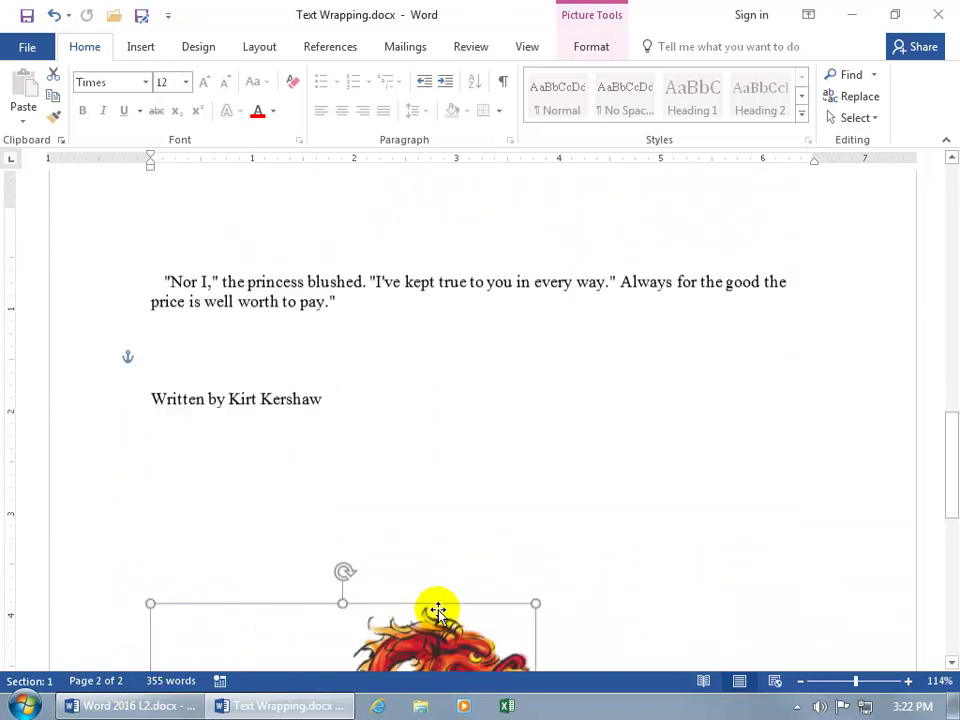
scroll(437, 611, "down", 5)
left_click(422, 525)
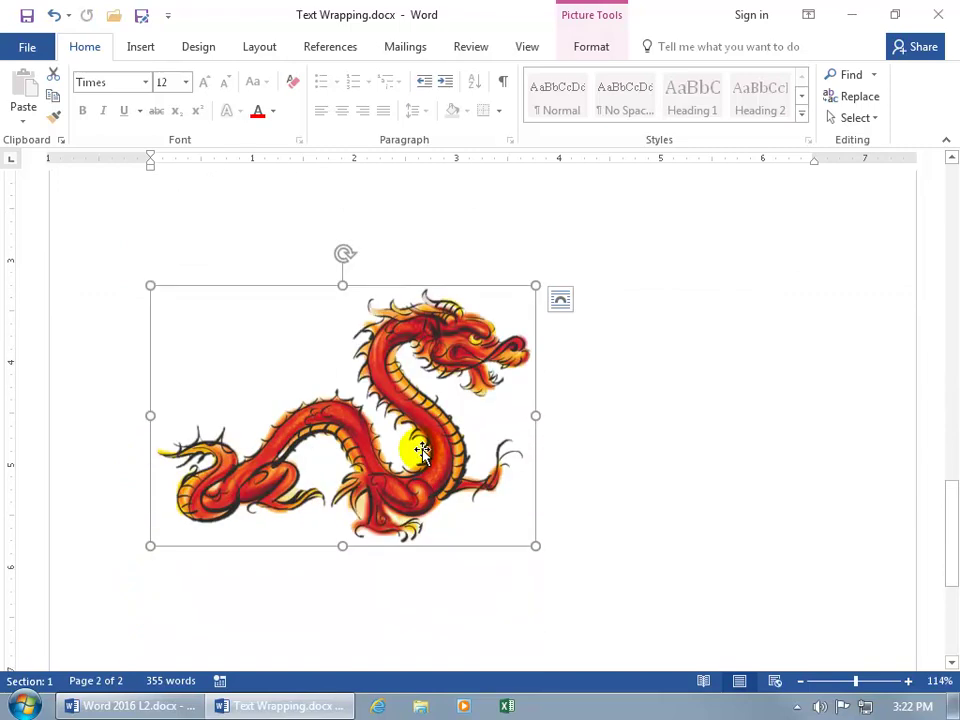
Set the dragon's vertical alignment to Centered relative to Page and apply.
left_click(561, 301)
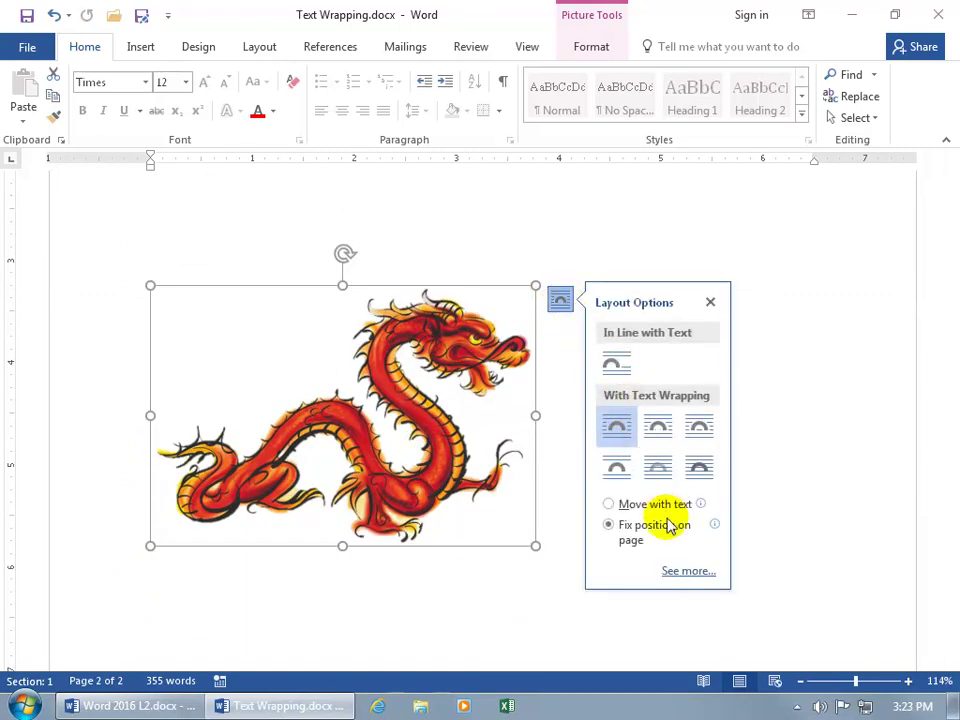
left_click(688, 571)
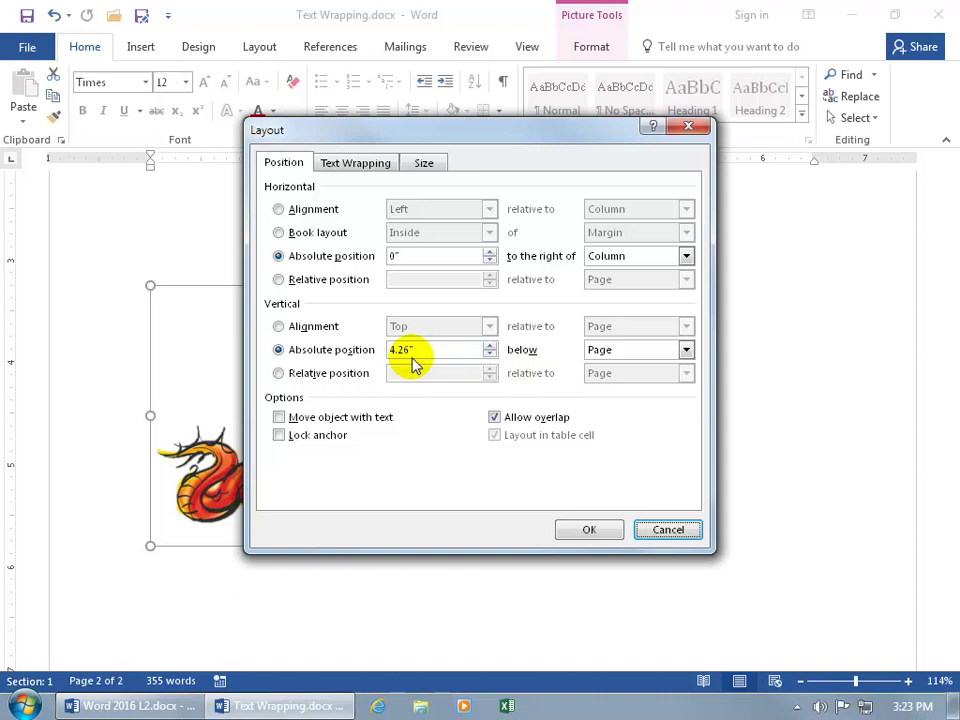
left_click(320, 328)
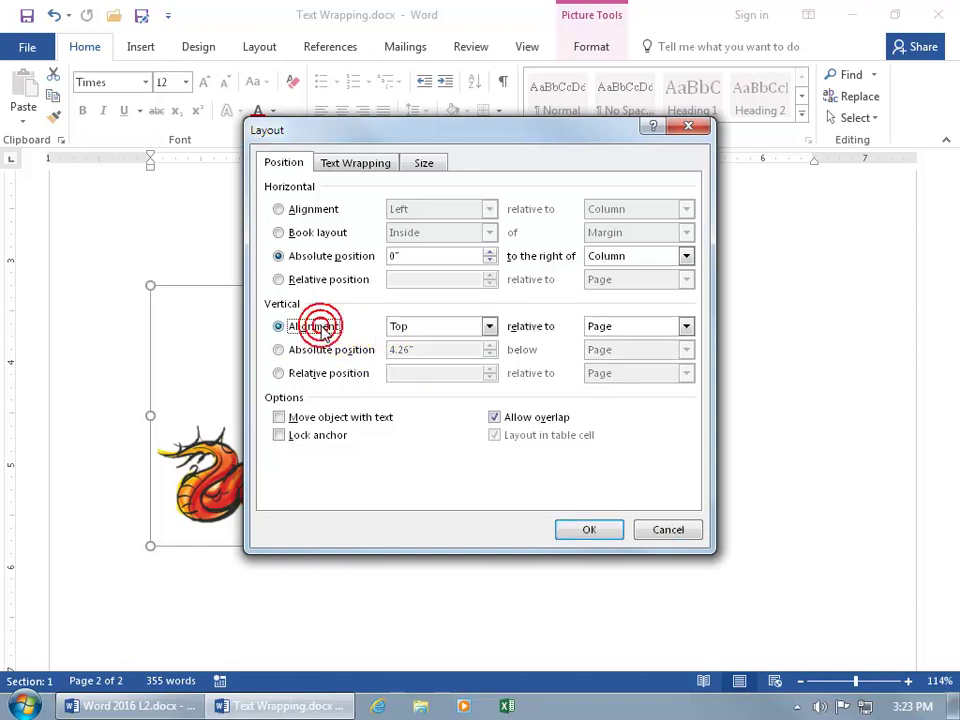
left_click(486, 326)
left_click(467, 356)
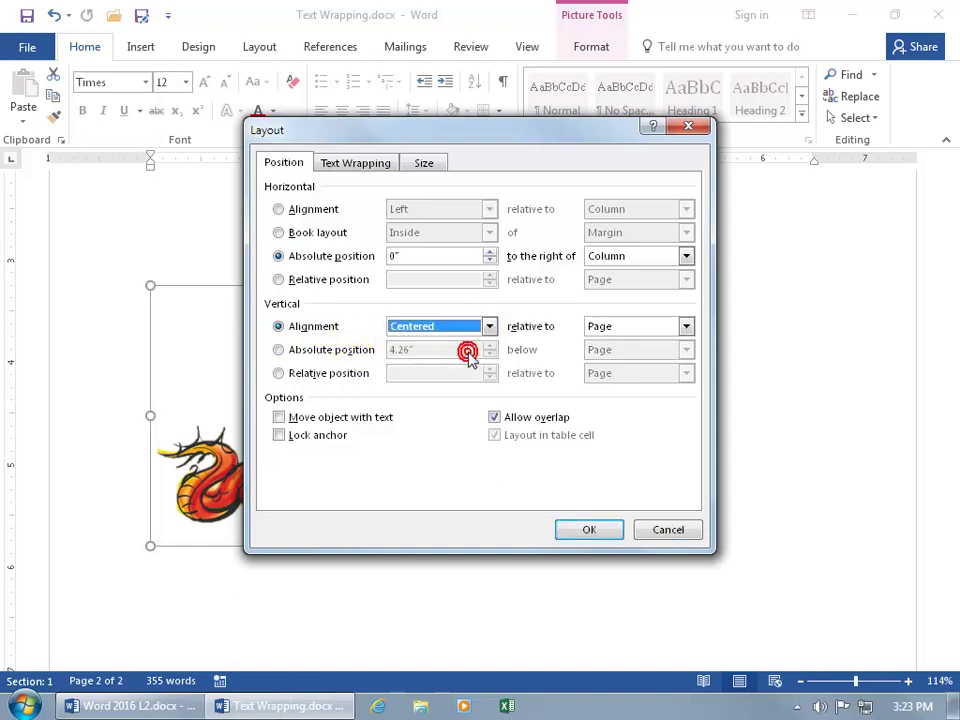
left_click(578, 531)
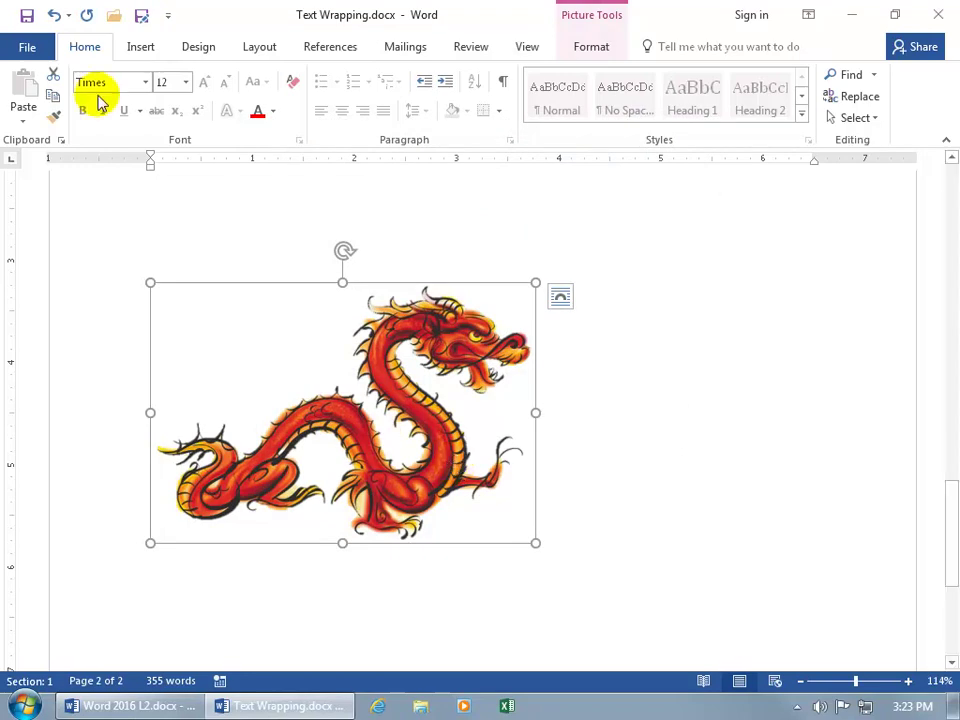
Undo the centring and anchor move twice, then view the dragon's Text Wrapping settings.
left_click(55, 16)
left_click(55, 16)
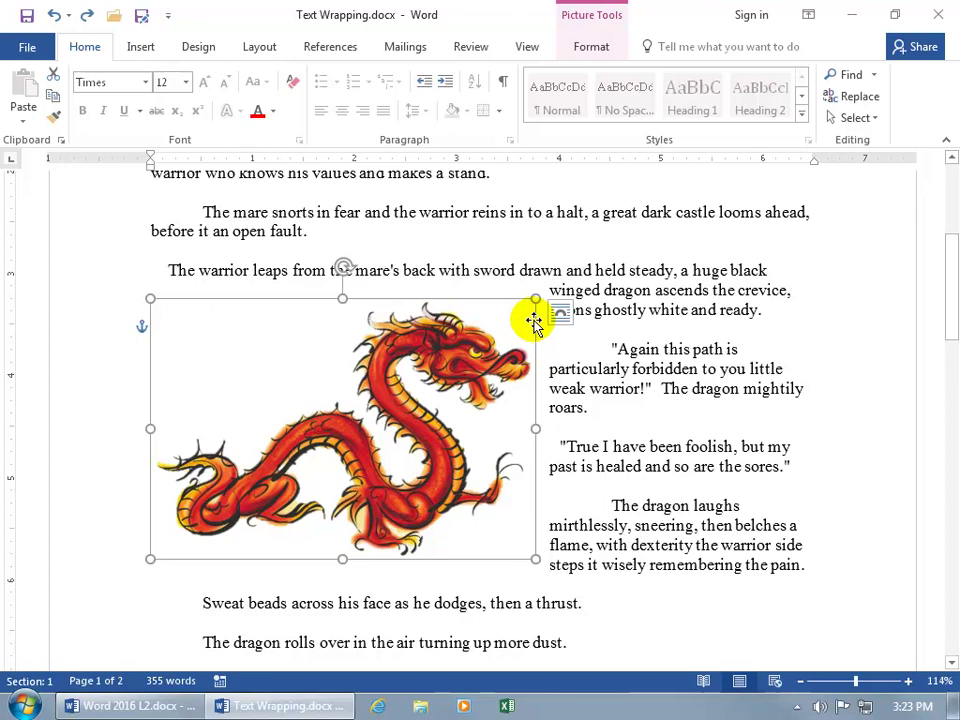
left_click(560, 314)
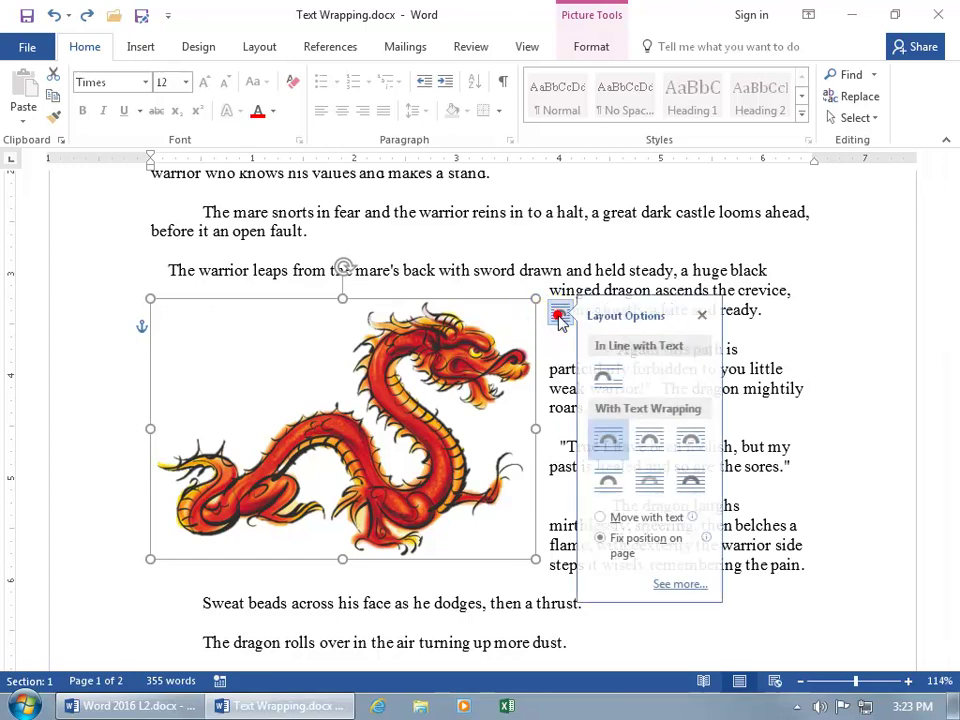
left_click(682, 583)
left_click(355, 165)
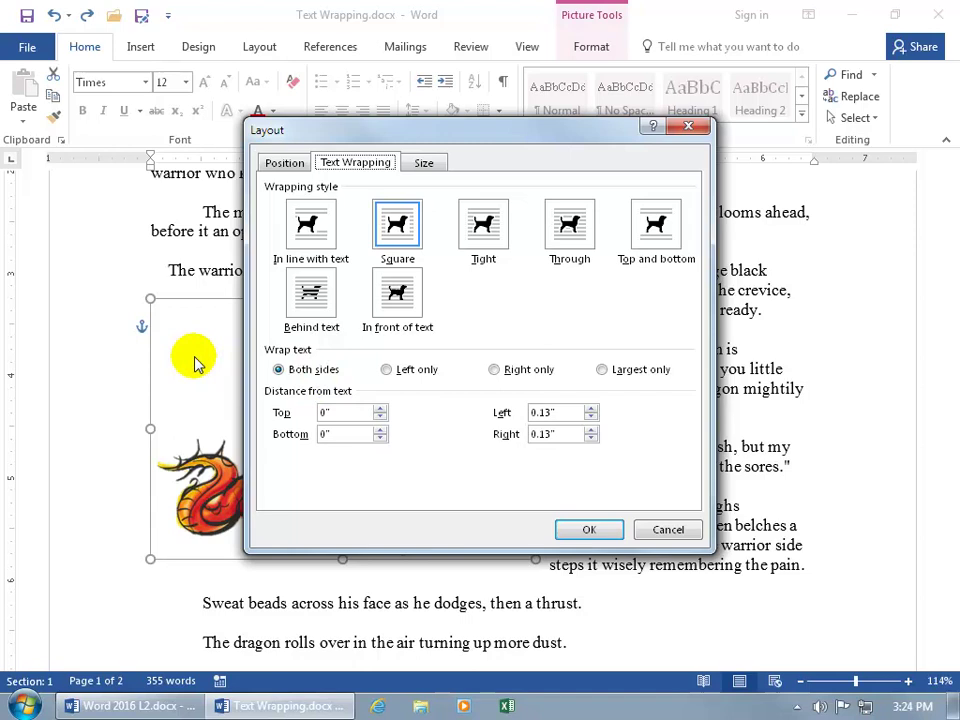
Cancel the dialog, move the dragon into the middle of the text, and reopen Text Wrapping.
left_click(662, 527)
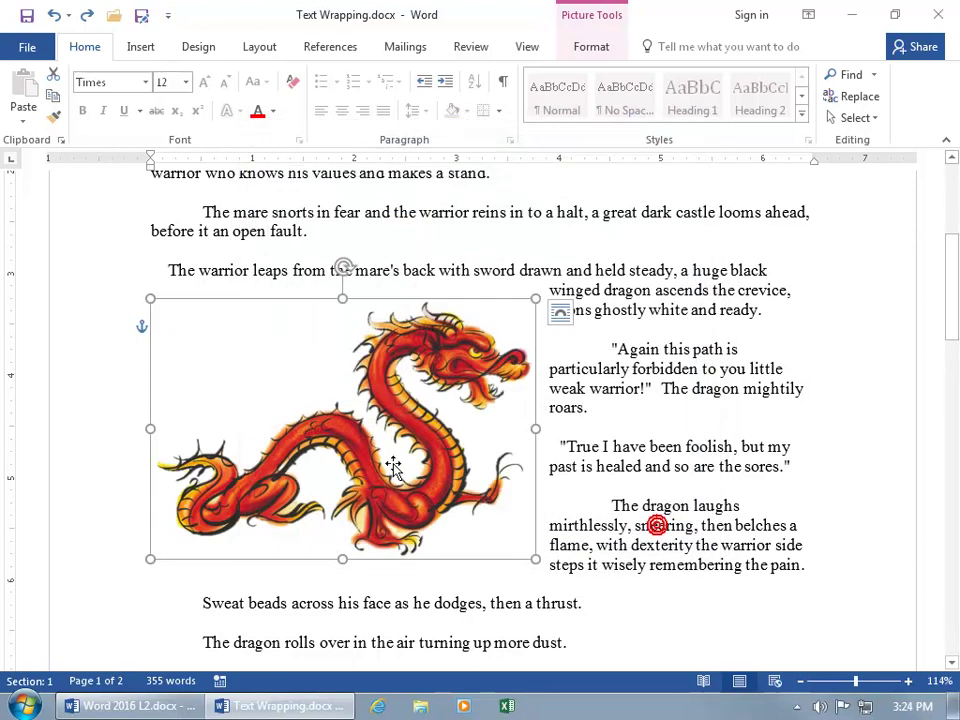
left_click_drag(368, 436, 487, 443)
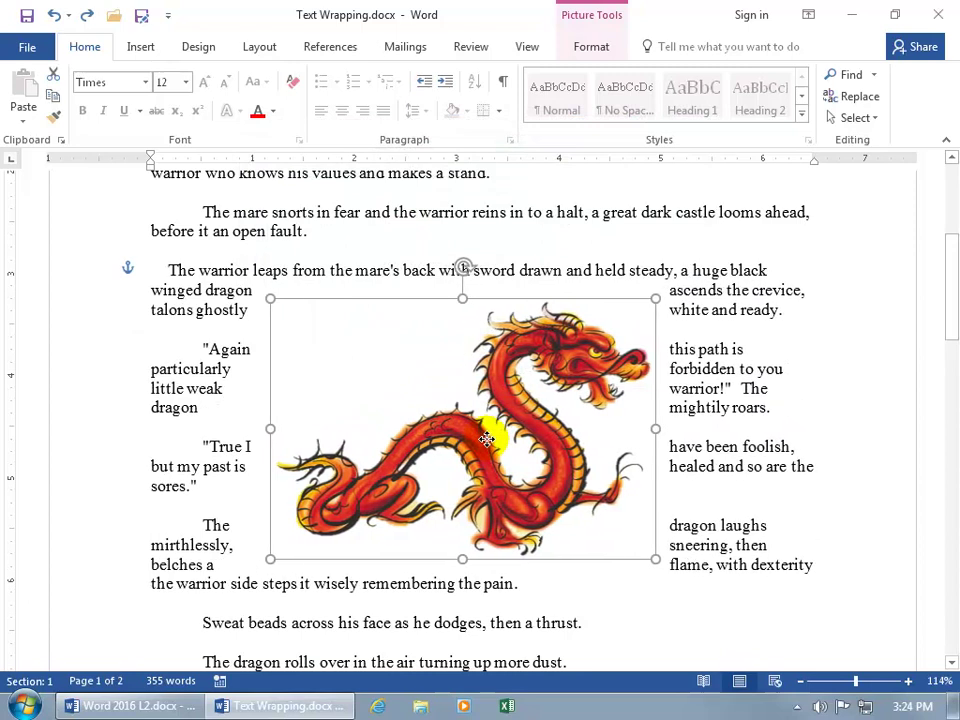
left_click(679, 312)
left_click(812, 590)
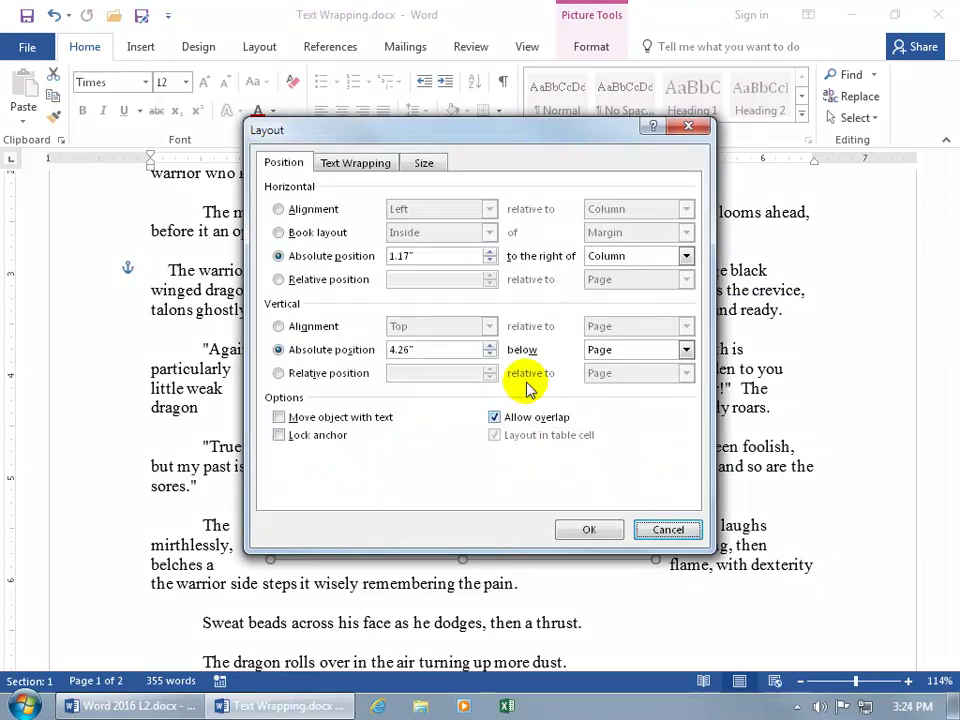
left_click(372, 172)
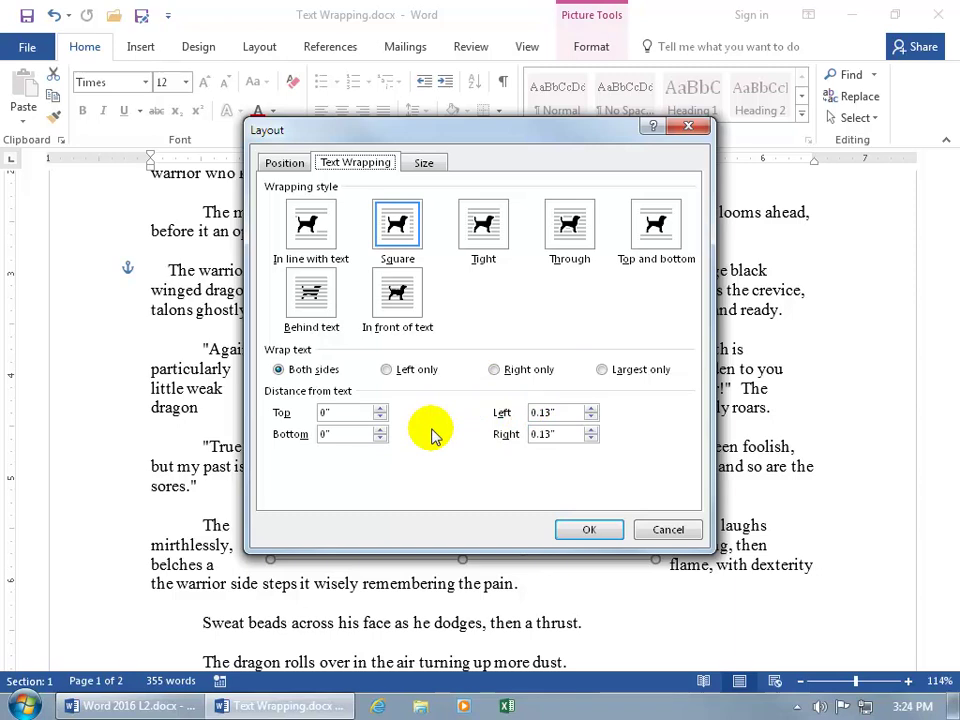
Set the dragon's top and bottom distance from text to 1" and apply.
left_click_drag(462, 139, 500, 440)
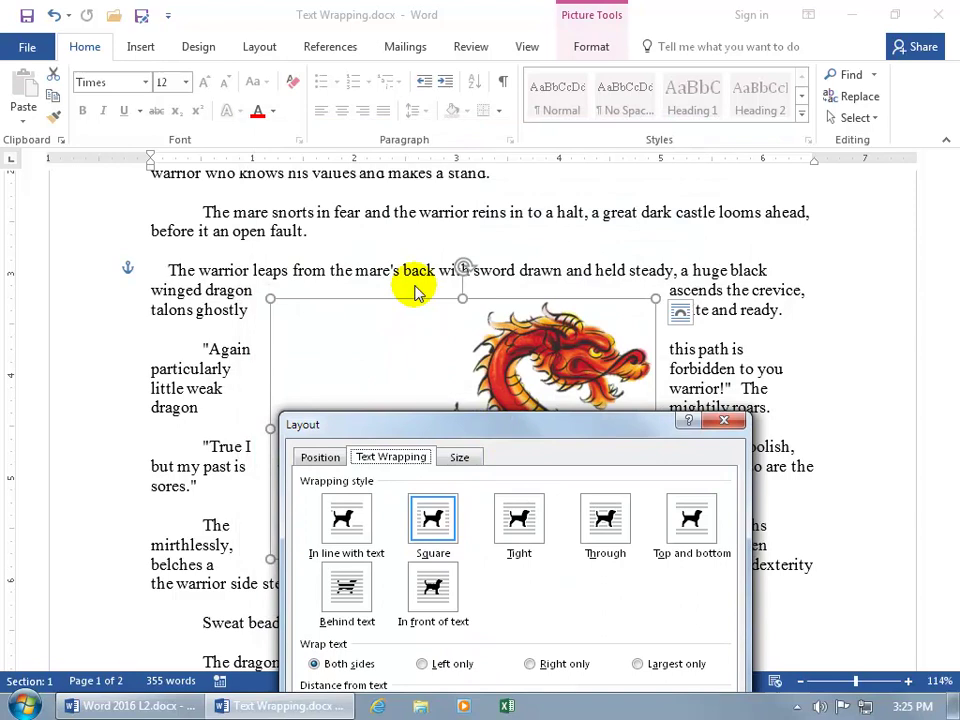
left_click_drag(420, 424, 409, 211)
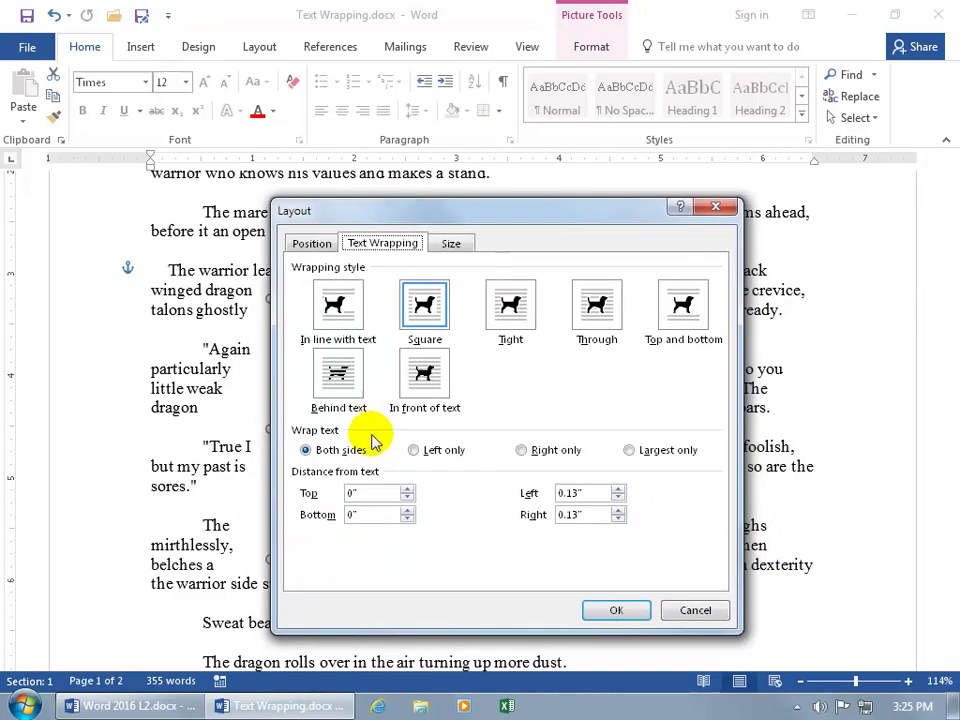
left_click(352, 496)
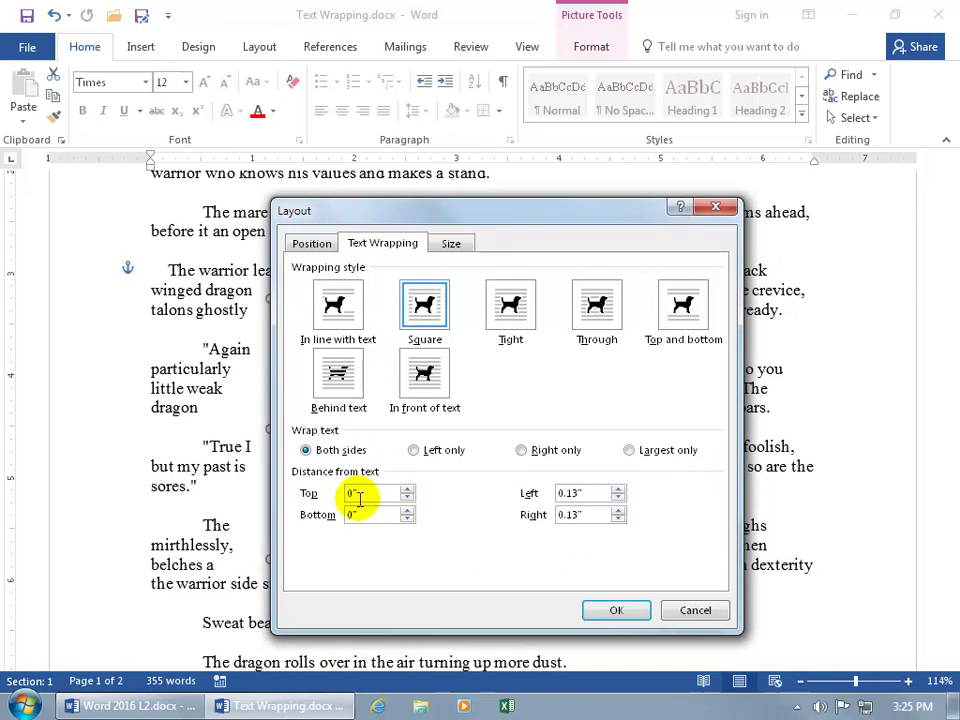
key("BackSpace")
key("BackSpace")
type("1\"")
left_click(350, 514)
key("BackSpace")
key("BackSpace")
type("1\"")
left_click(606, 608)
Nudge the dragon slightly lower and bring up its Text Wrapping settings.
scroll(580, 578, "up", 1)
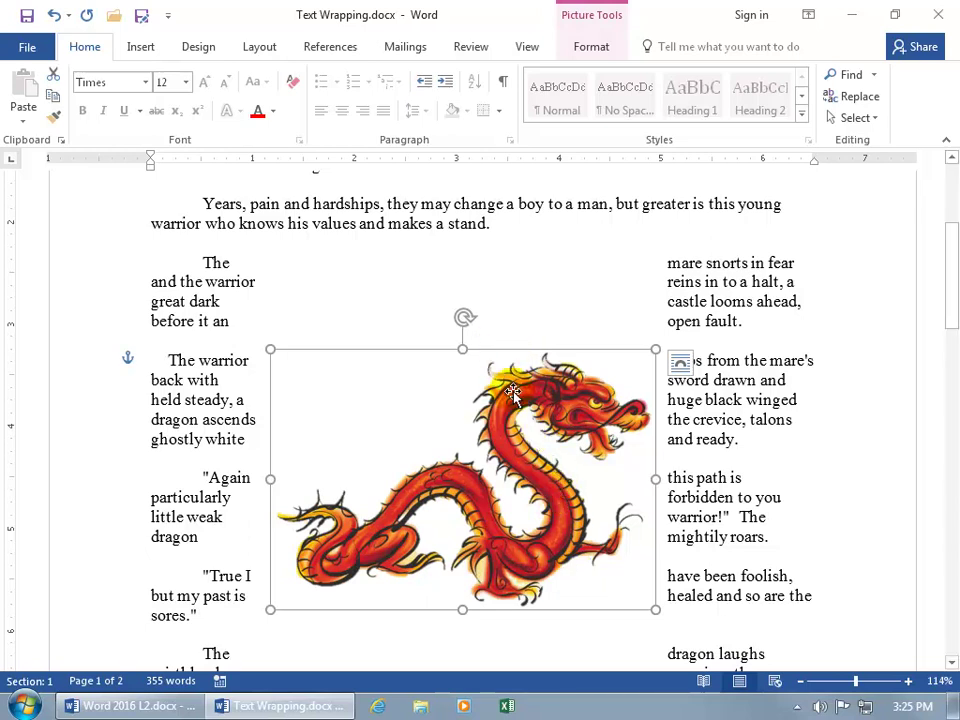
mouse_move(512, 393)
left_mouse_down()
mouse_move(512, 361)
mouse_move(512, 430)
mouse_move(513, 398)
mouse_move(514, 414)
left_mouse_up()
left_click(679, 384)
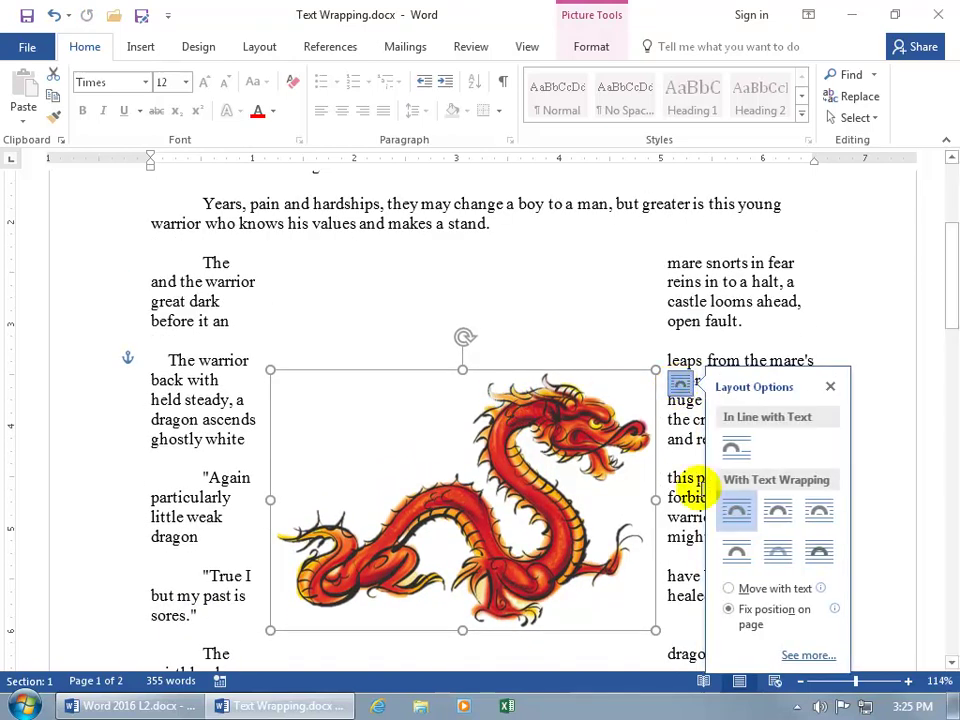
left_click(798, 656)
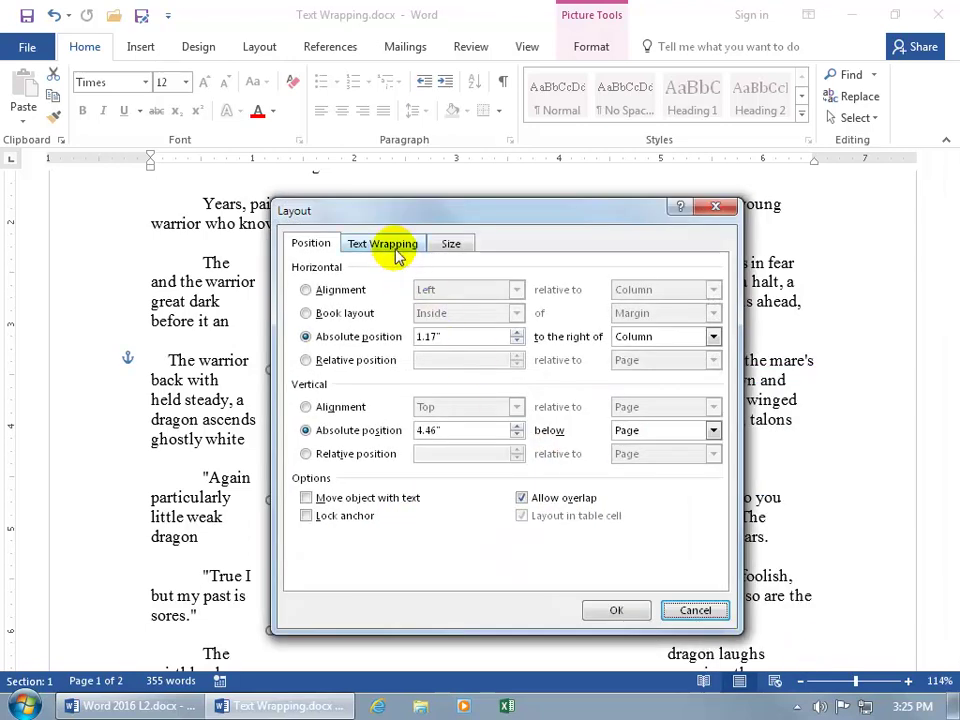
left_click(394, 254)
Set the dragon's distance from text to 0 on all sides and apply.
left_click(408, 498)
left_click(408, 498)
double_click(381, 495)
type("0")
type("0")
key("Tab")
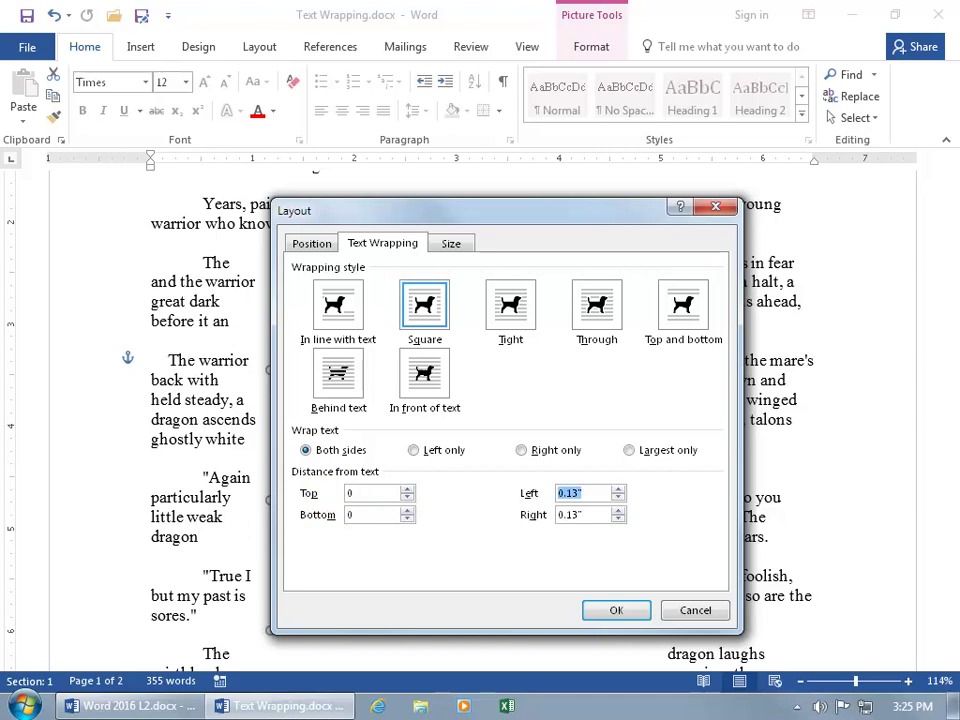
type("0")
key("Tab")
type("0")
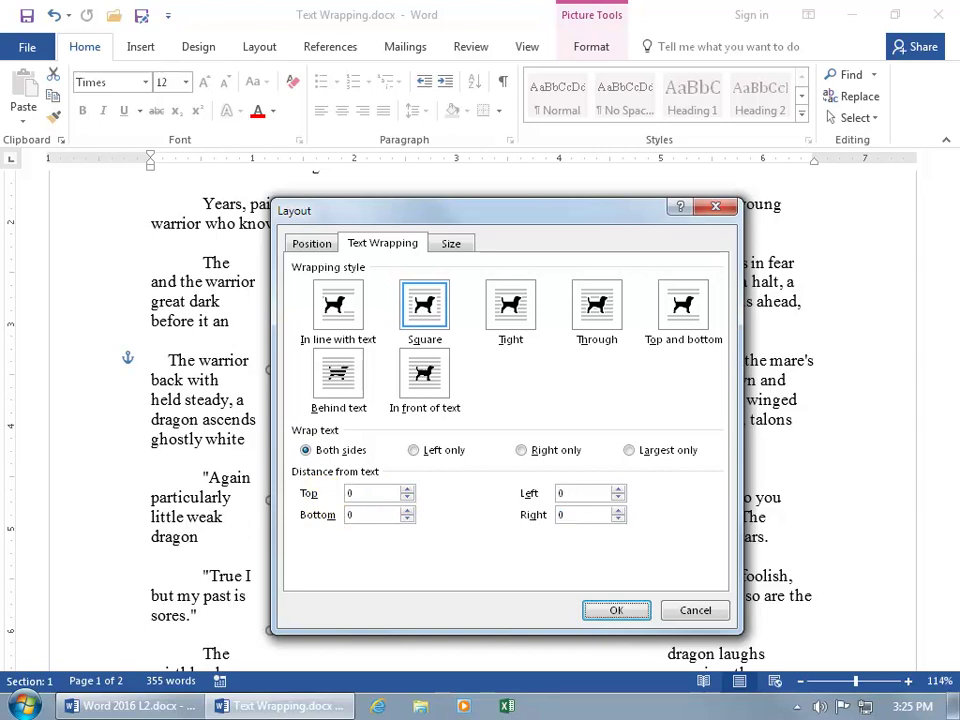
key("Return")
scroll(410, 270, "down", 1)
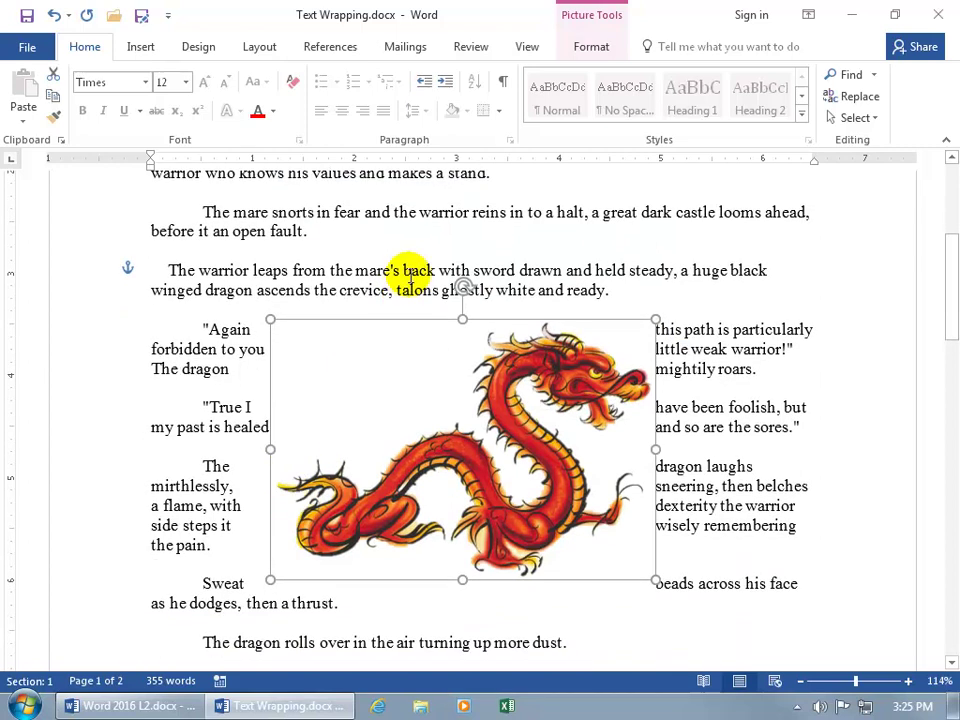
Deselect the dragon to preview the wrap, then reselect it and show the Picture Tools Format tab.
left_click(410, 272)
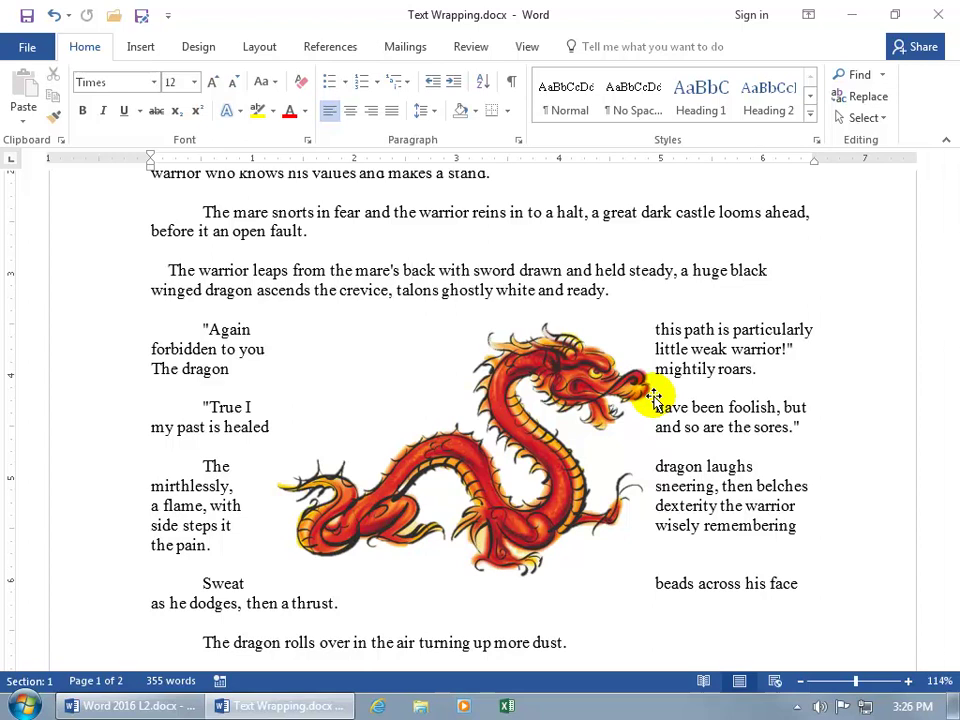
left_click(572, 412)
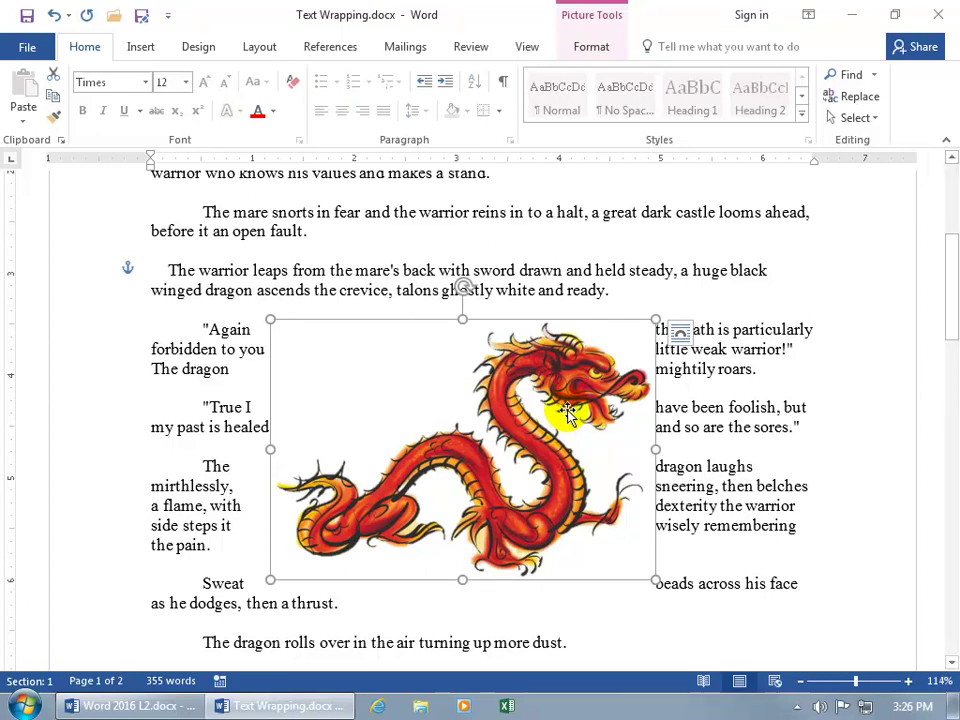
left_click(591, 47)
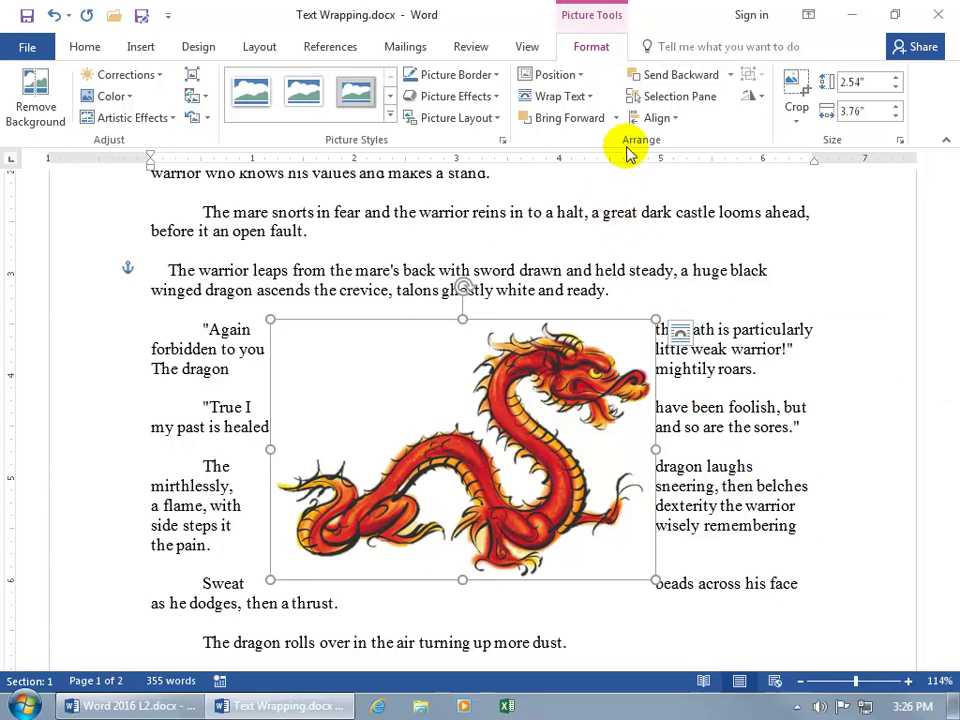
Choose More Layout Options from the Position menu to view the dragon's position values.
left_click(578, 78)
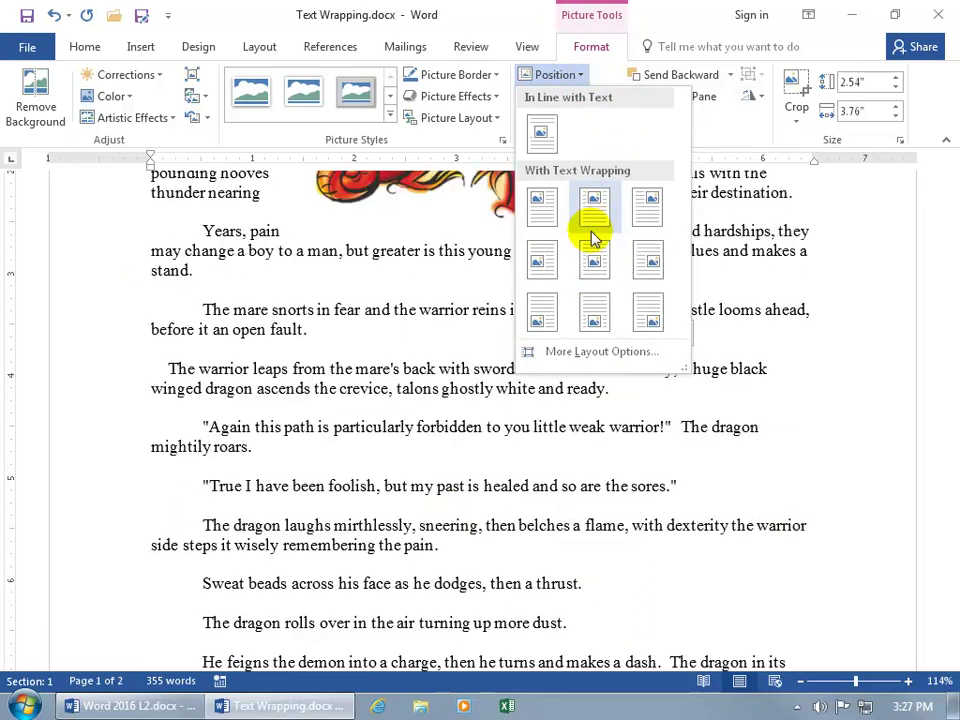
left_click(604, 353)
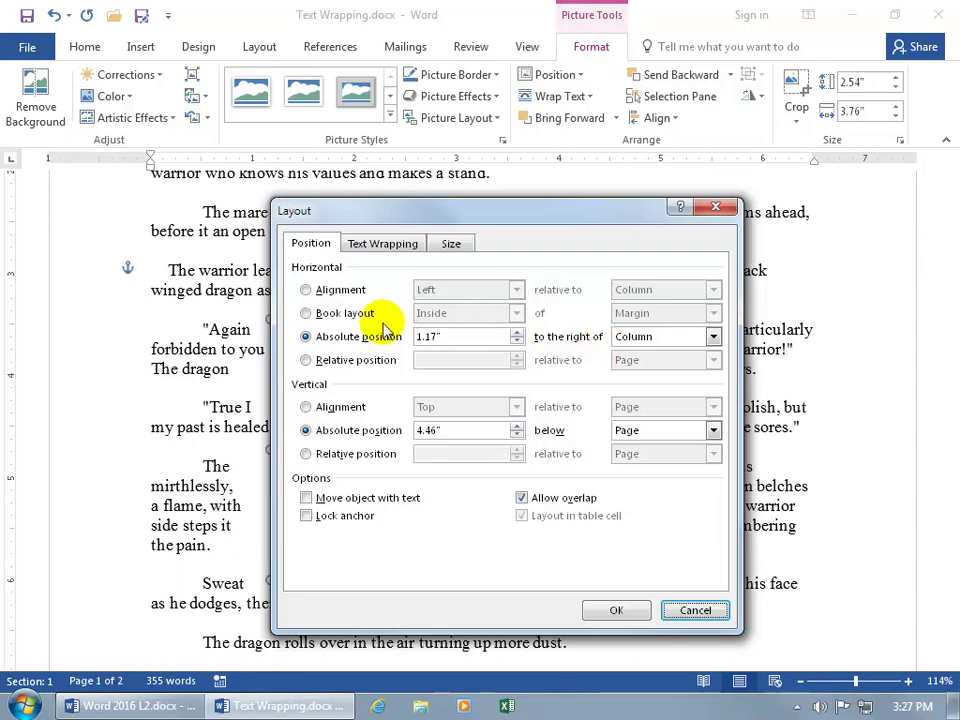